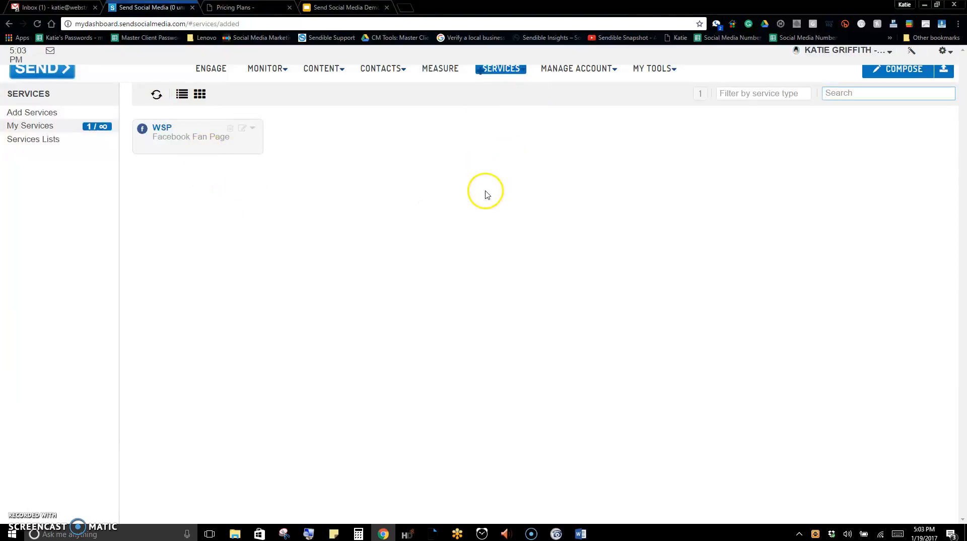
Open the page for adding services and start setting up a Twitter account for posting updates
mouse_move(502, 74)
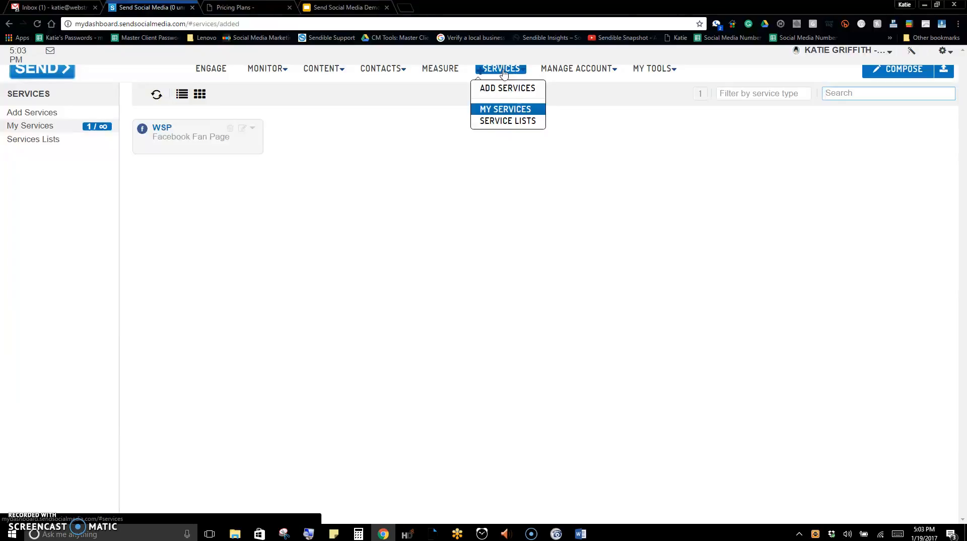
click(504, 92)
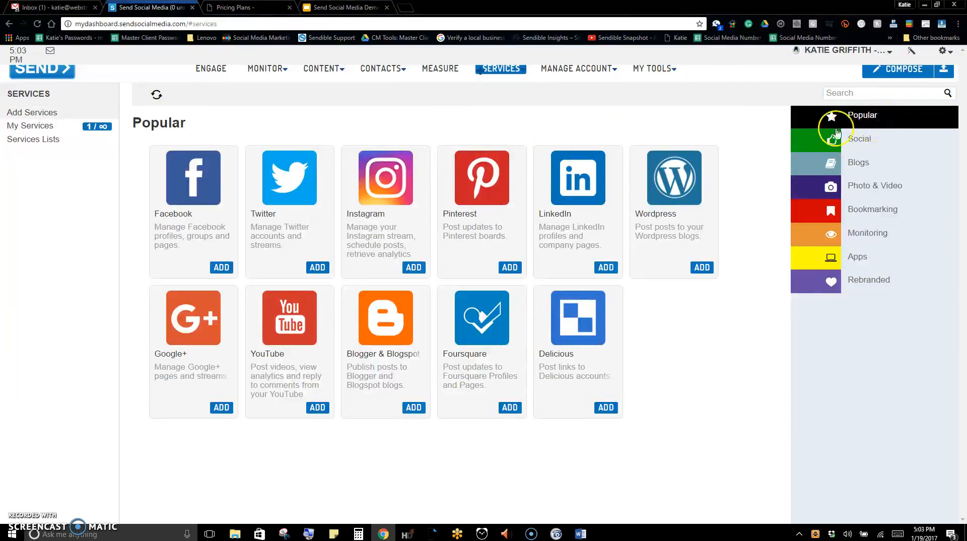
click(316, 268)
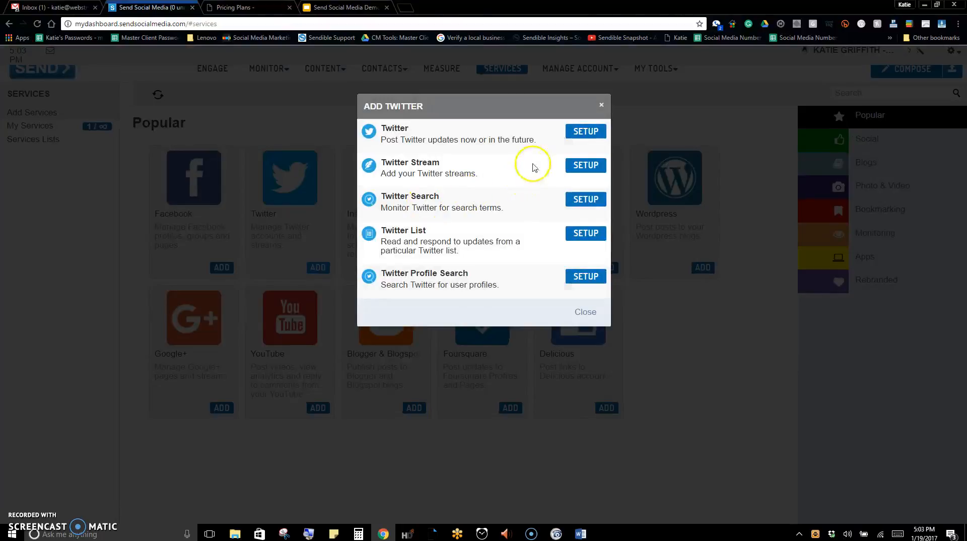
click(586, 131)
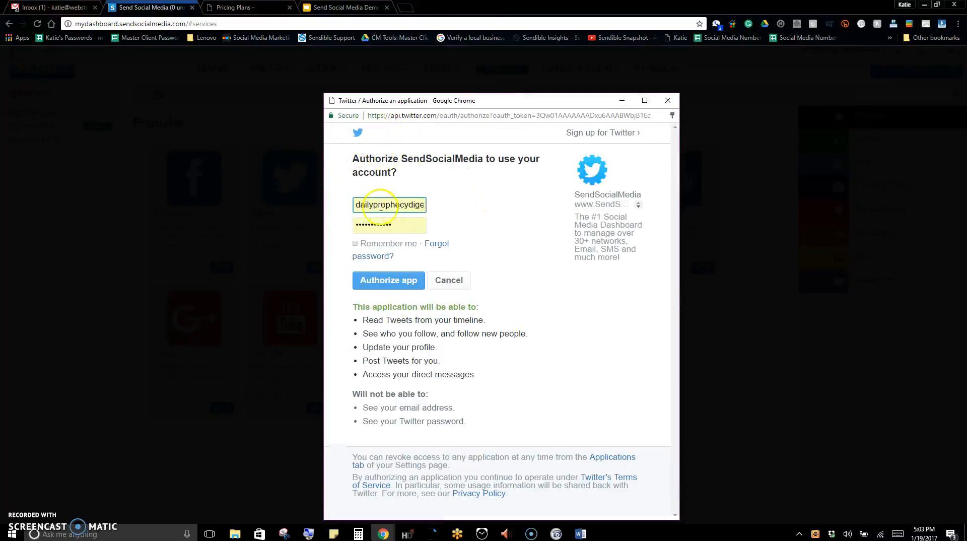
Fill in the saved Twitter username and password for the account, and authorize SendSocialMedia to use it
drag(357, 204, 443, 193)
click(457, 201)
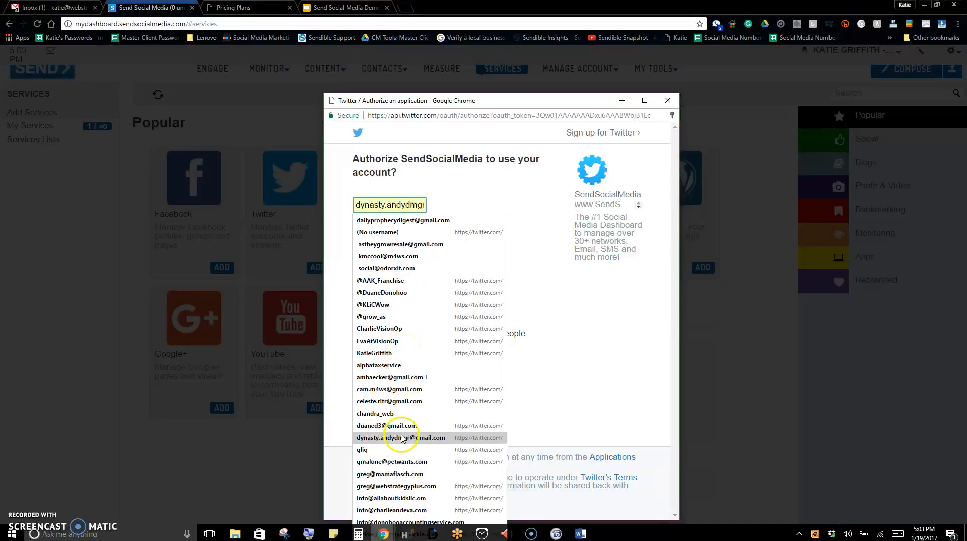
click(390, 371)
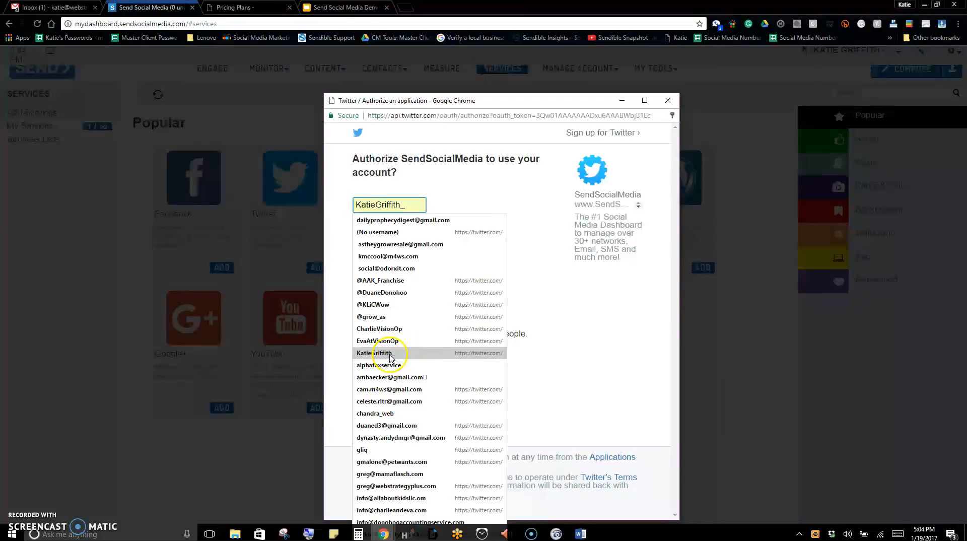
click(391, 355)
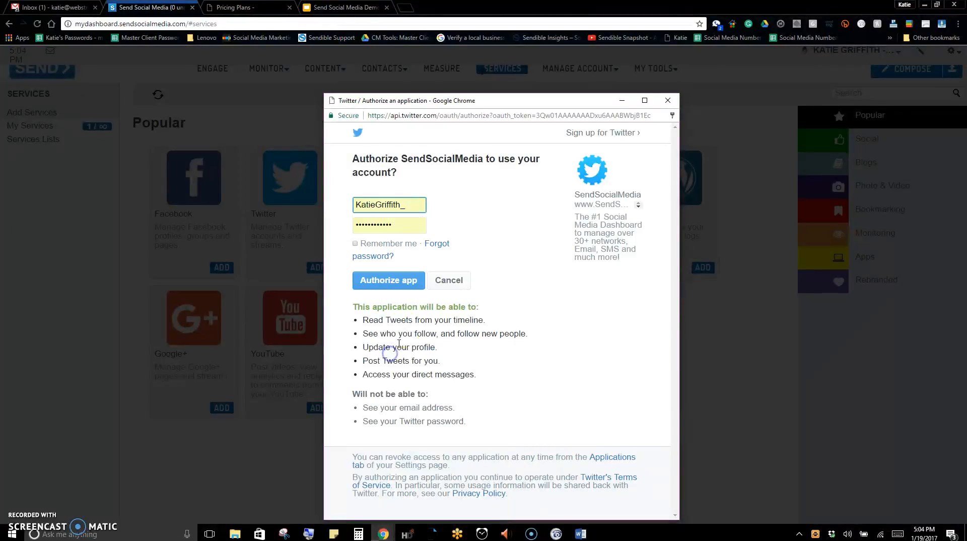
click(401, 281)
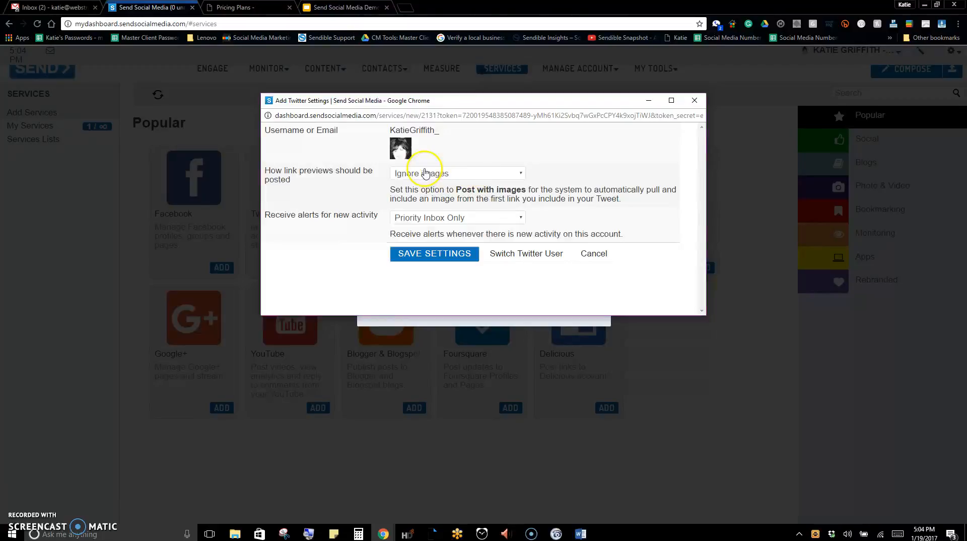
Set the Twitter link previews to Post with images, save the settings and dismiss the notification
click(425, 174)
click(437, 192)
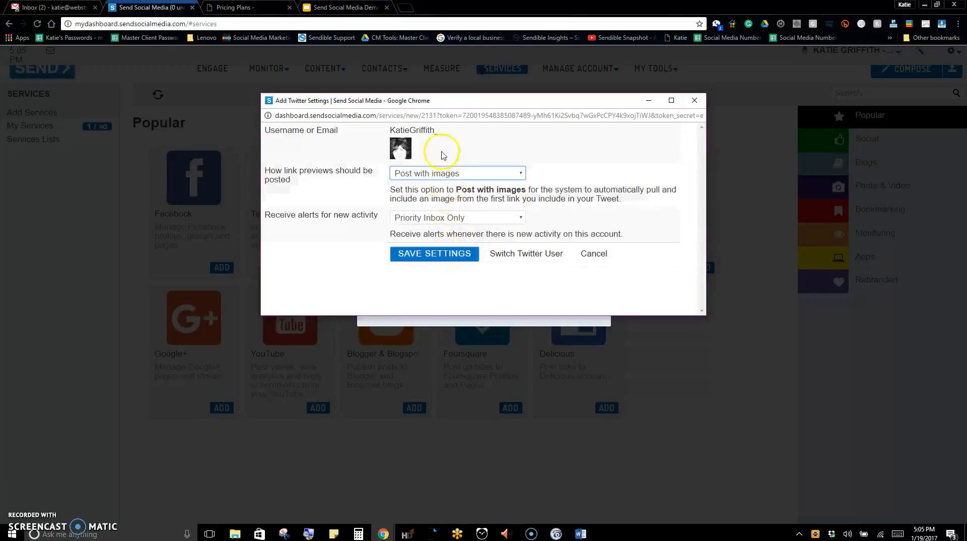
click(443, 255)
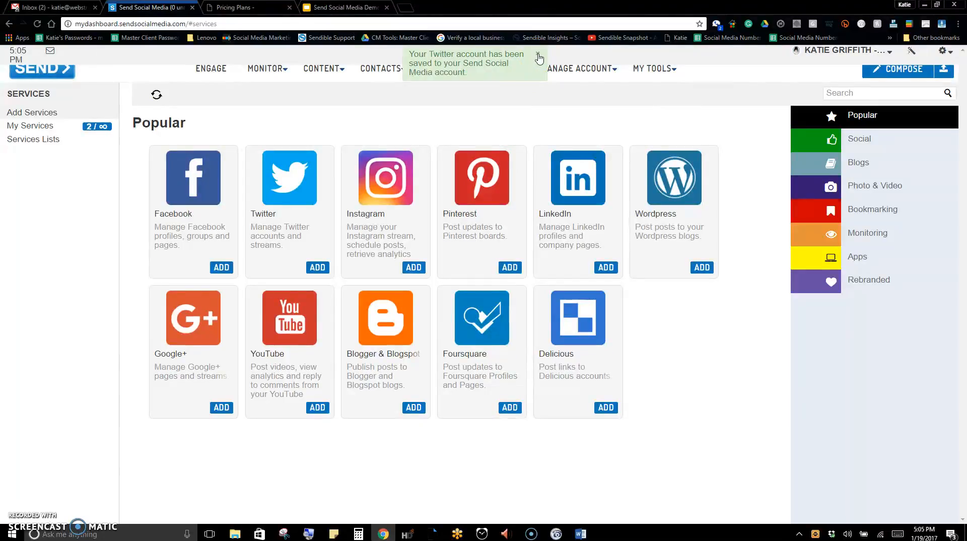
click(446, 63)
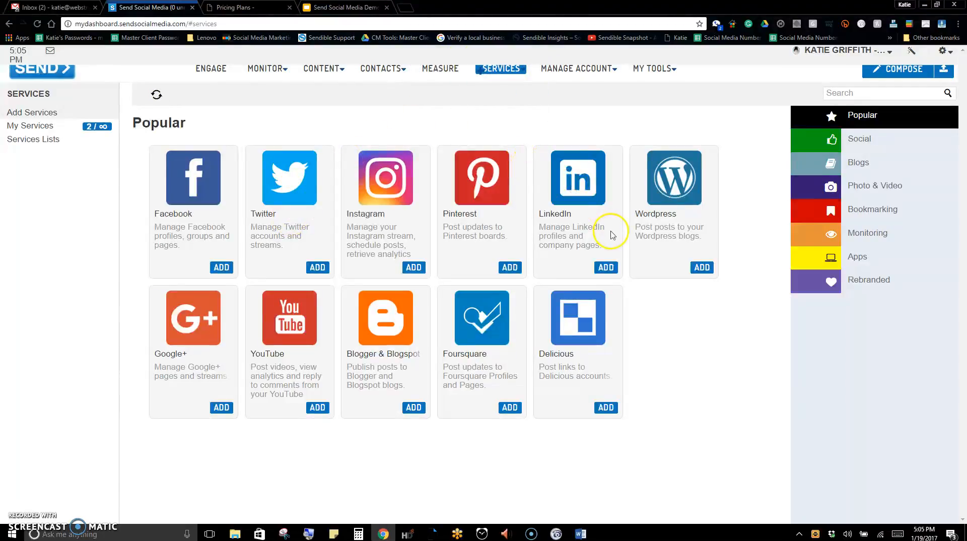
Look at the setup options for adding LinkedIn, and close them without choosing one
click(606, 267)
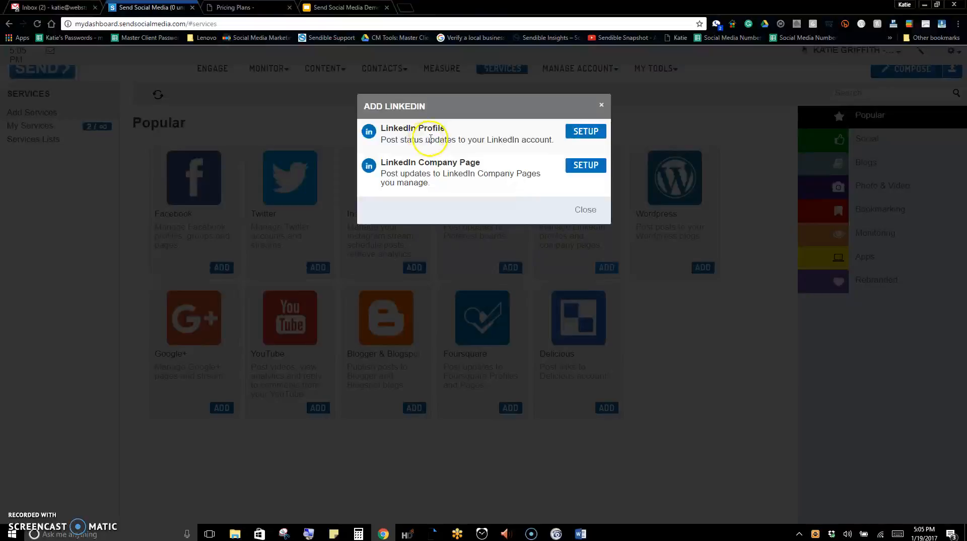
click(603, 105)
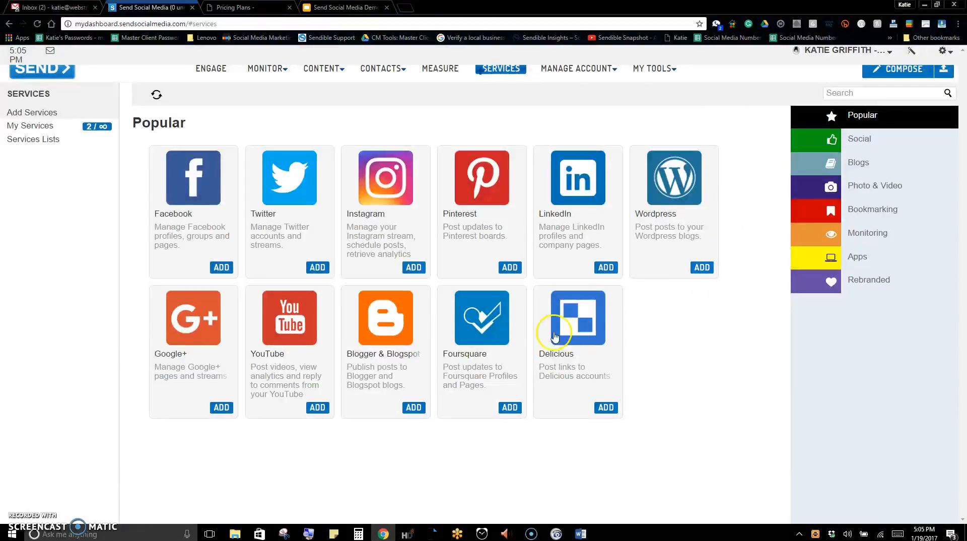
Add the Pinterest service, logging in with a saved e-mail and password, and grant the dashboard permission to access the account
click(509, 269)
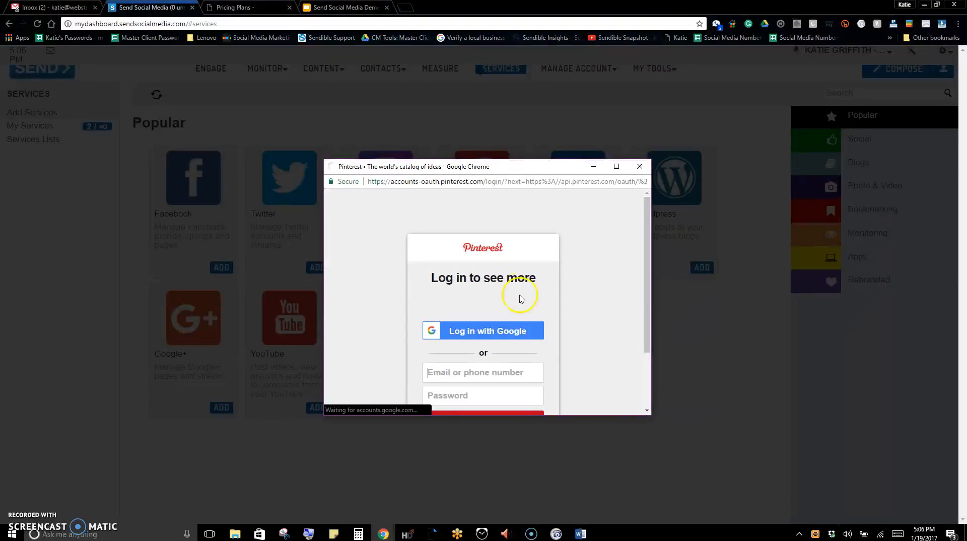
scroll(606, 284, down, 2)
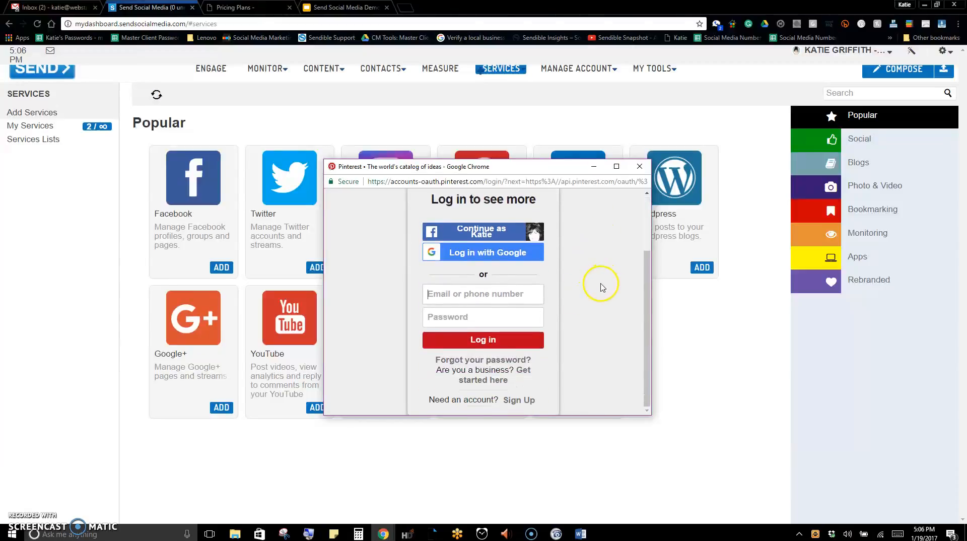
click(528, 297)
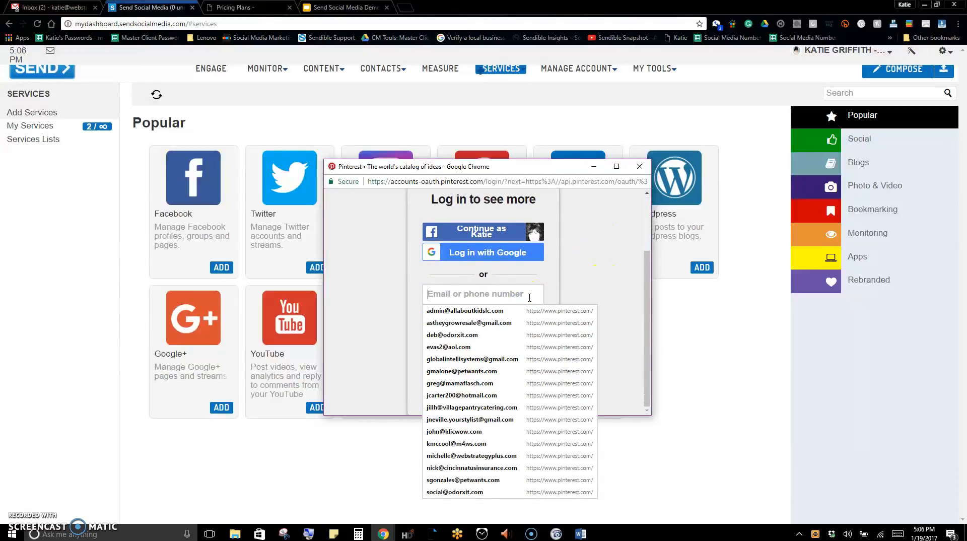
click(464, 310)
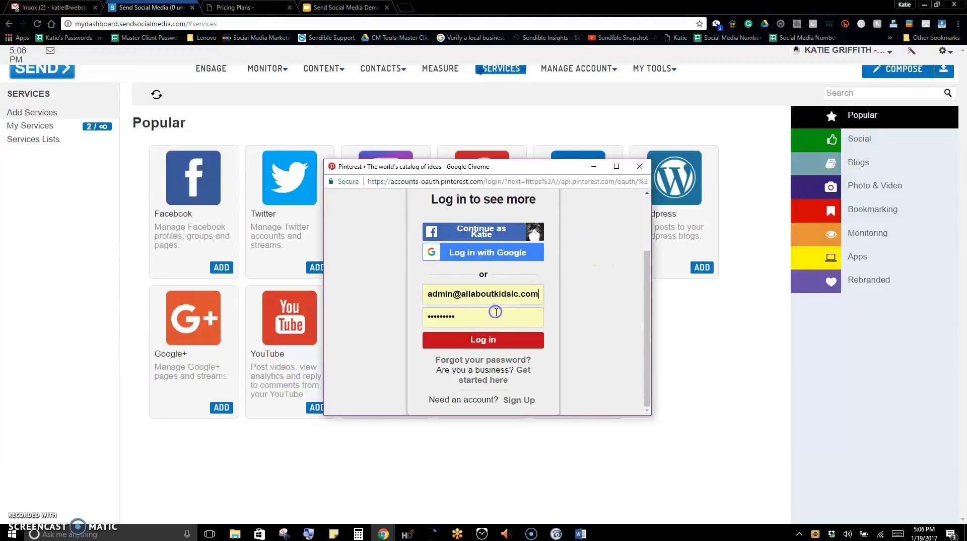
click(482, 341)
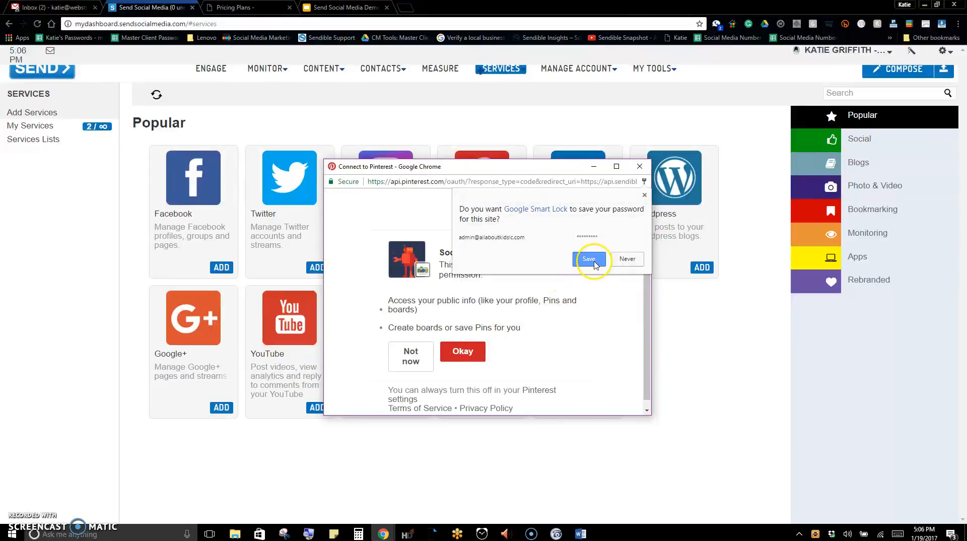
click(589, 259)
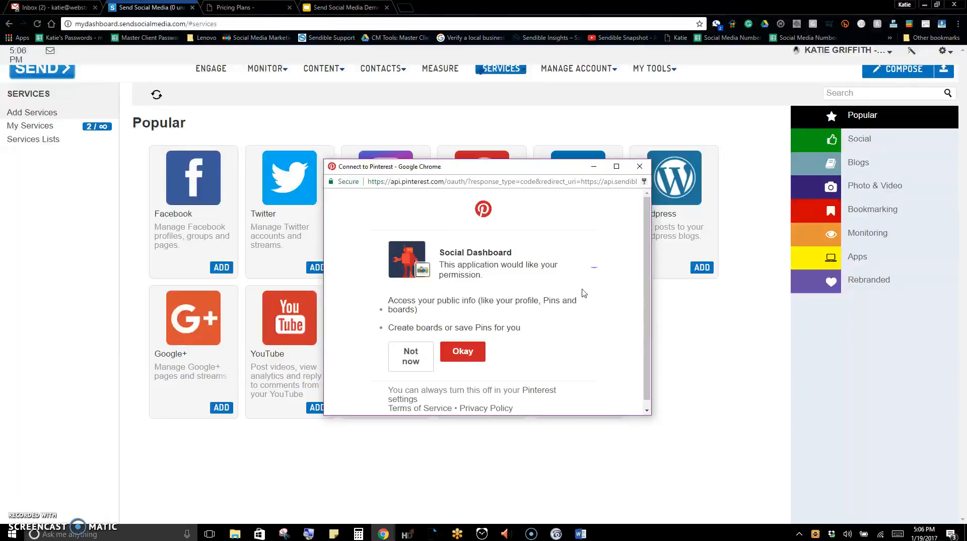
click(473, 355)
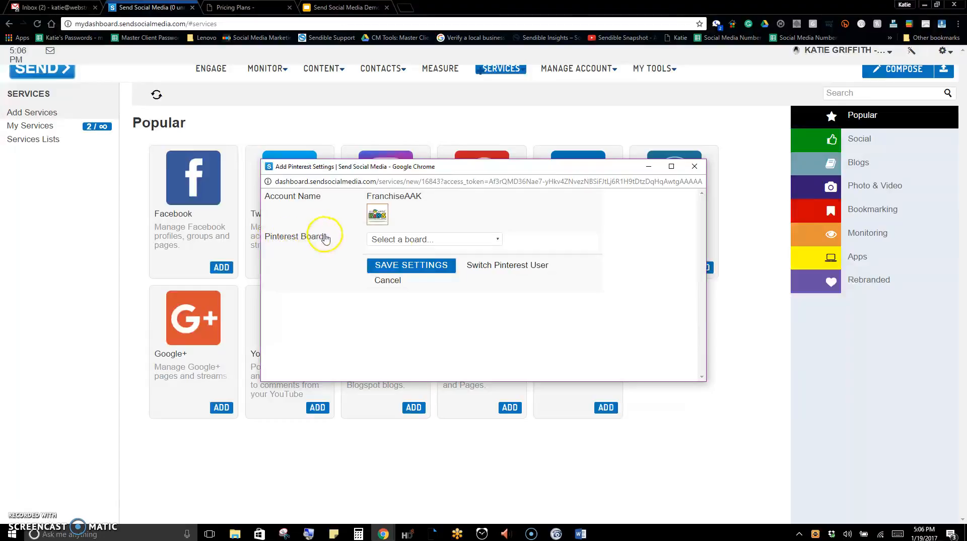
Choose FranchiseAAK/about-us/ as the Pinterest board and save the service settings
click(461, 240)
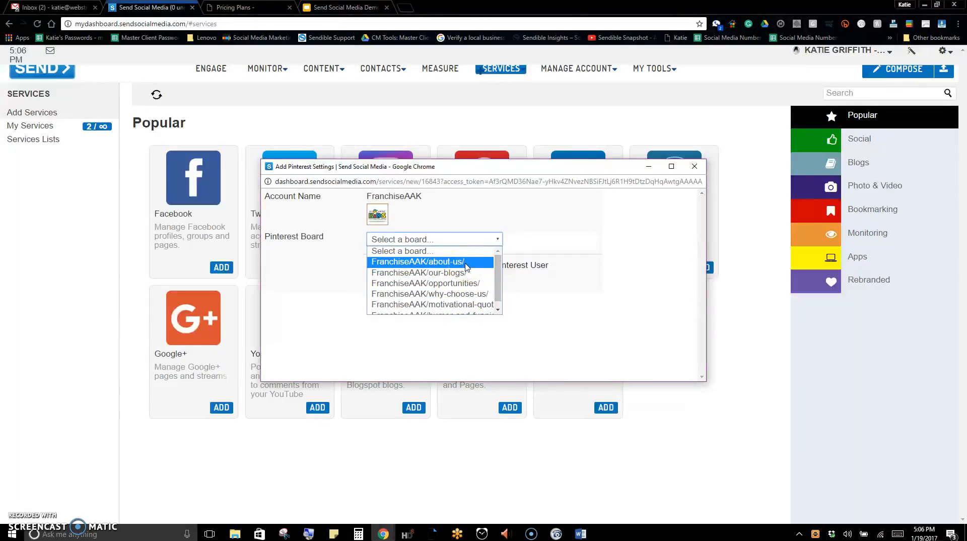
click(467, 274)
click(468, 265)
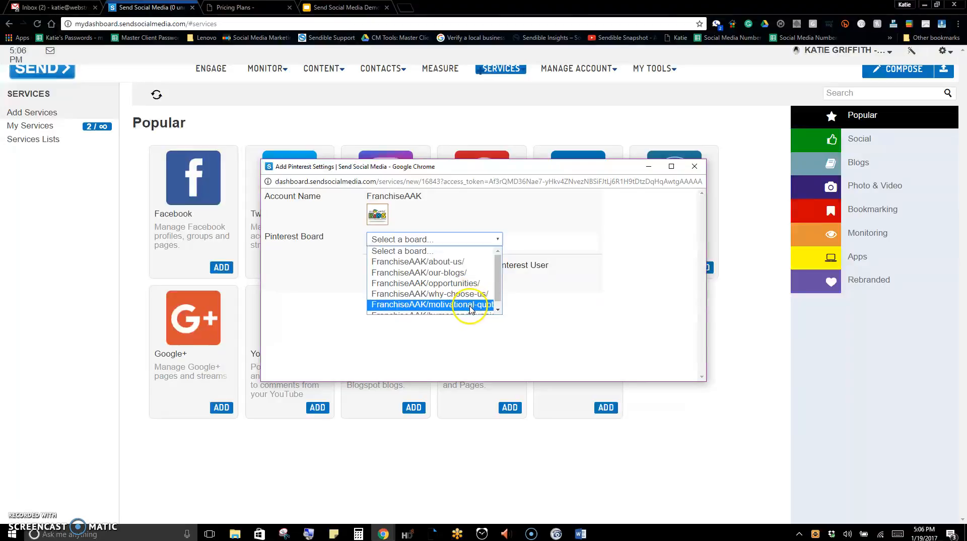
click(467, 262)
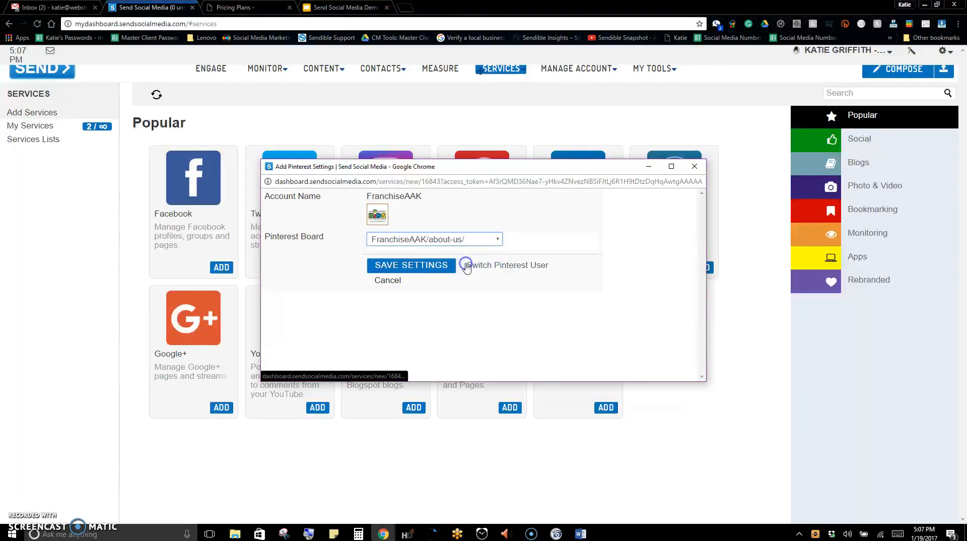
click(426, 265)
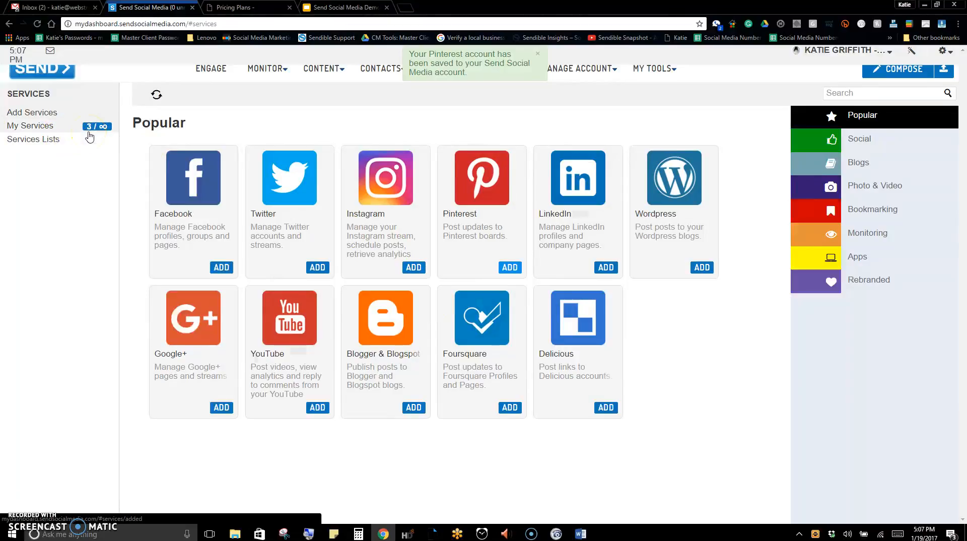
Add another Pinterest service for the FranchiseAAK/our-blogs/ board, save its settings and dismiss the notification
click(511, 267)
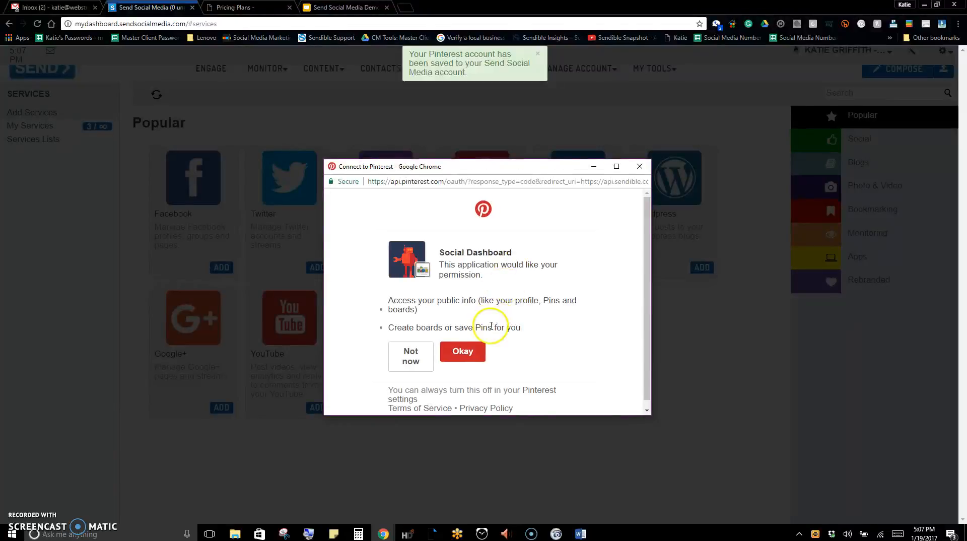
click(477, 356)
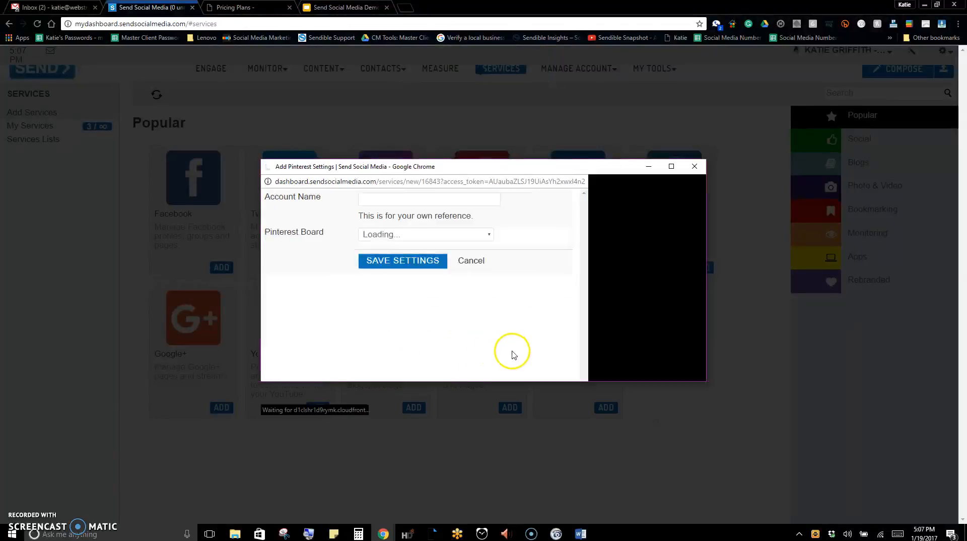
click(497, 241)
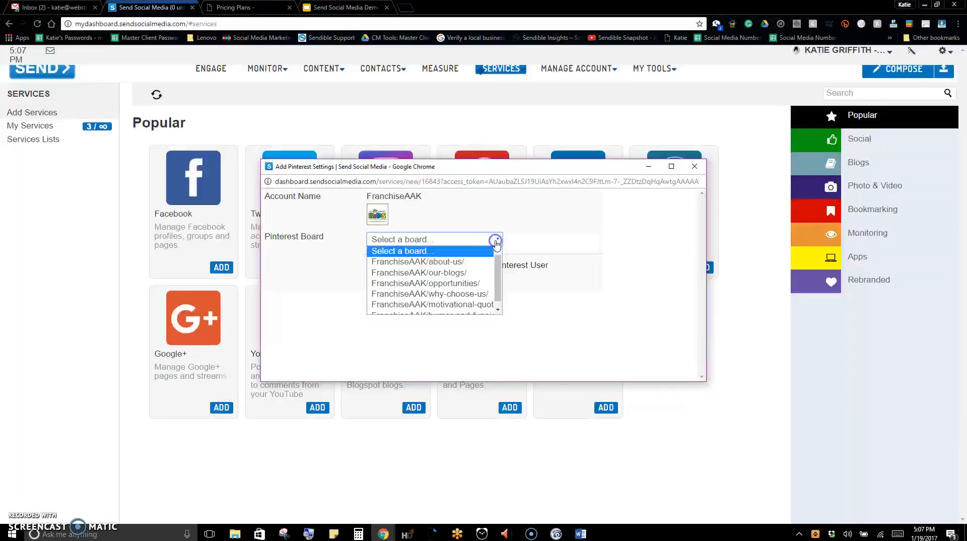
click(474, 273)
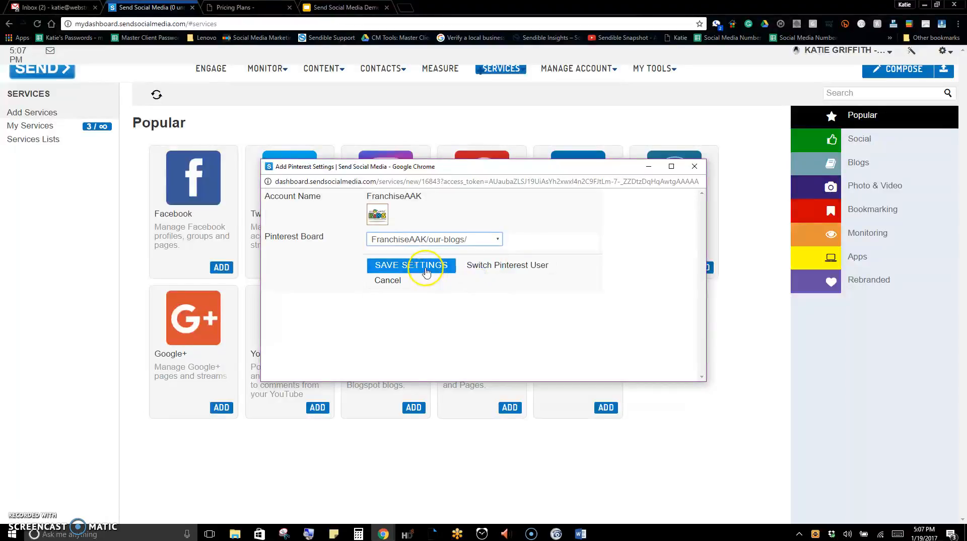
click(425, 271)
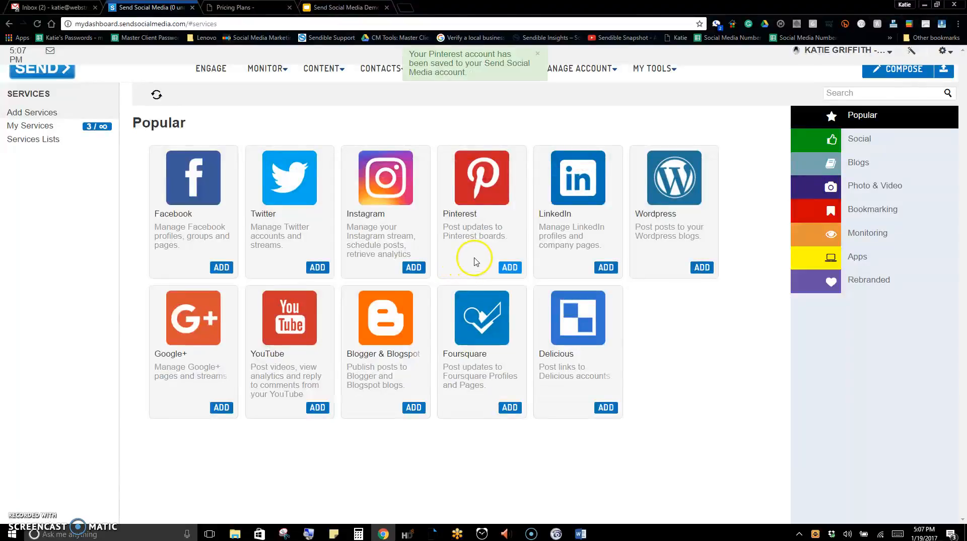
click(539, 53)
Open the list of added services and filter it by the Pinterest service type
mouse_move(499, 70)
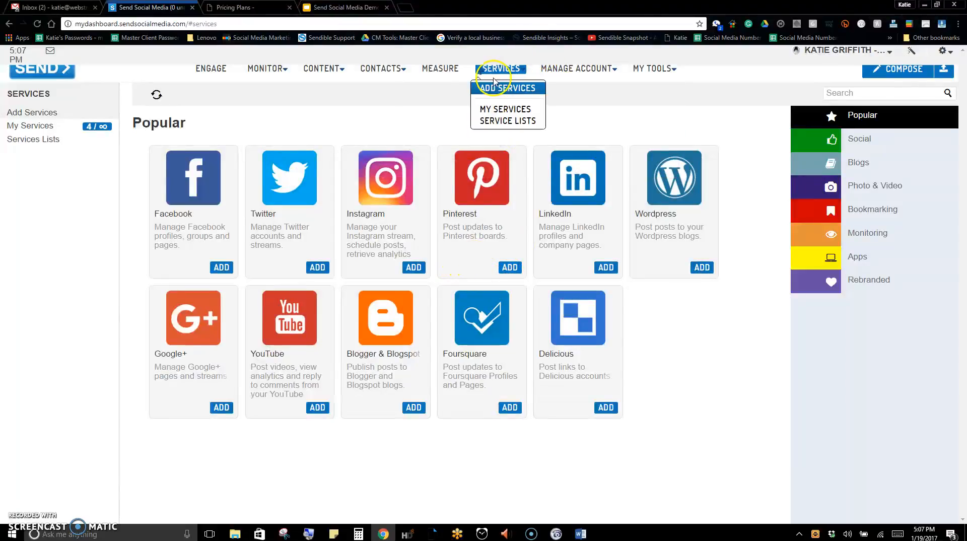
click(503, 110)
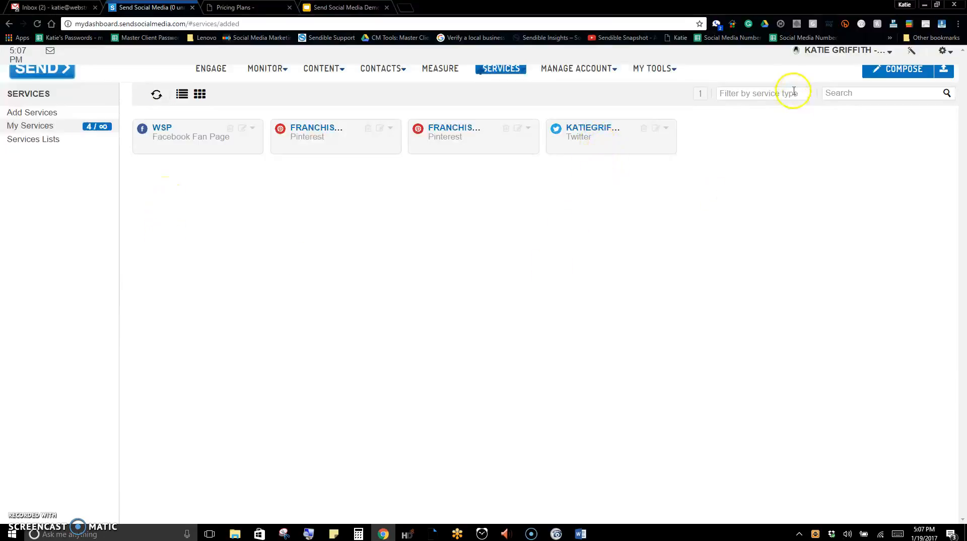
click(766, 97)
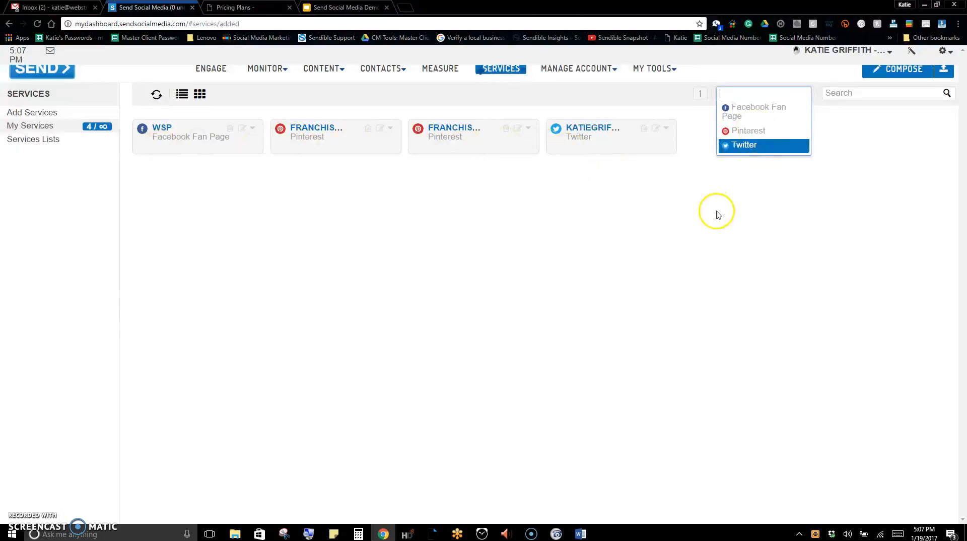
click(750, 131)
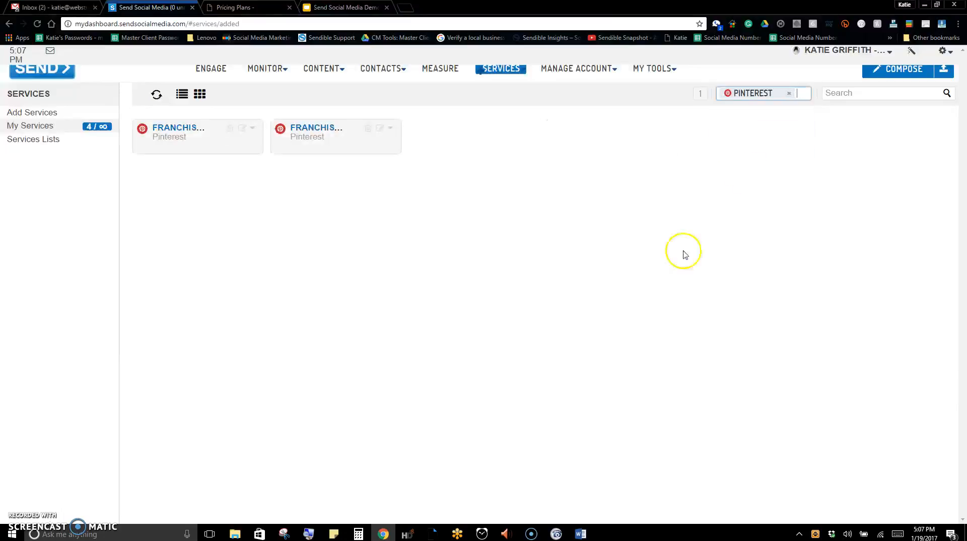
Replace the Pinterest filter on the added services with a Twitter filter
click(789, 93)
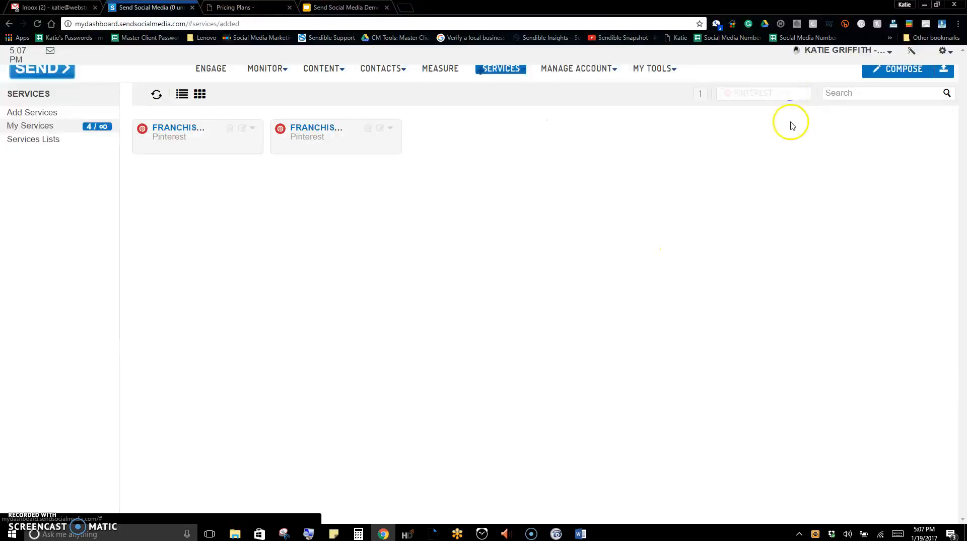
click(770, 94)
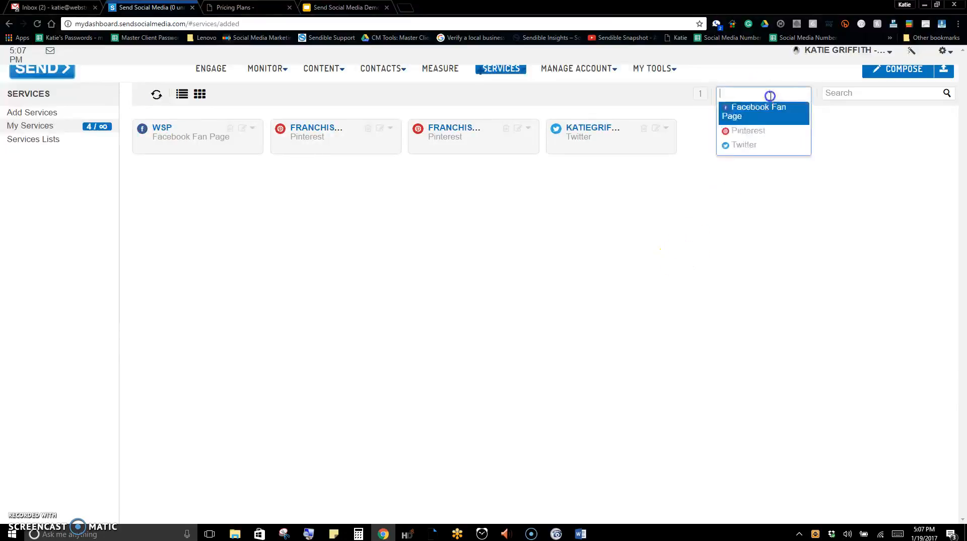
click(761, 145)
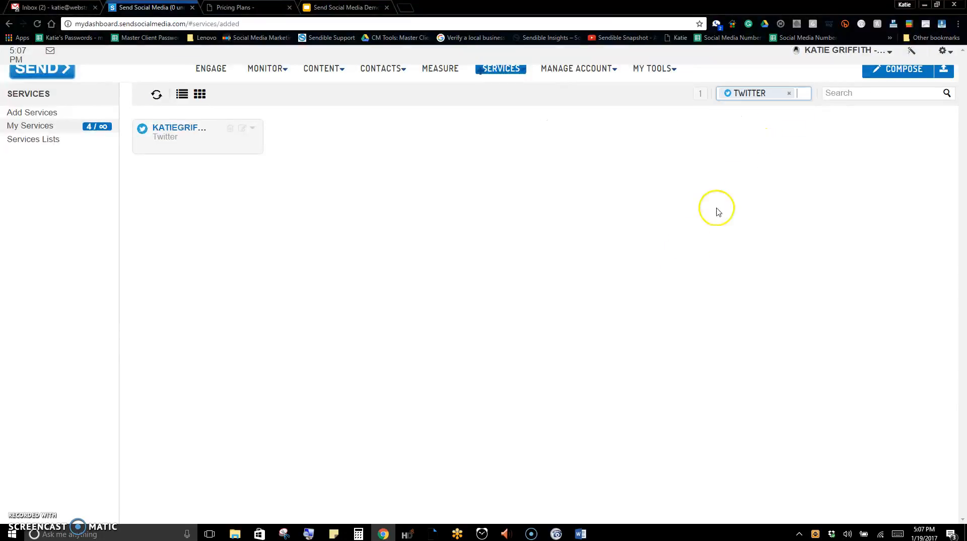
Clear the Twitter filter, search the added services by the owner's first name, and view the WSP Facebook Fan Page settings
click(789, 93)
click(831, 94)
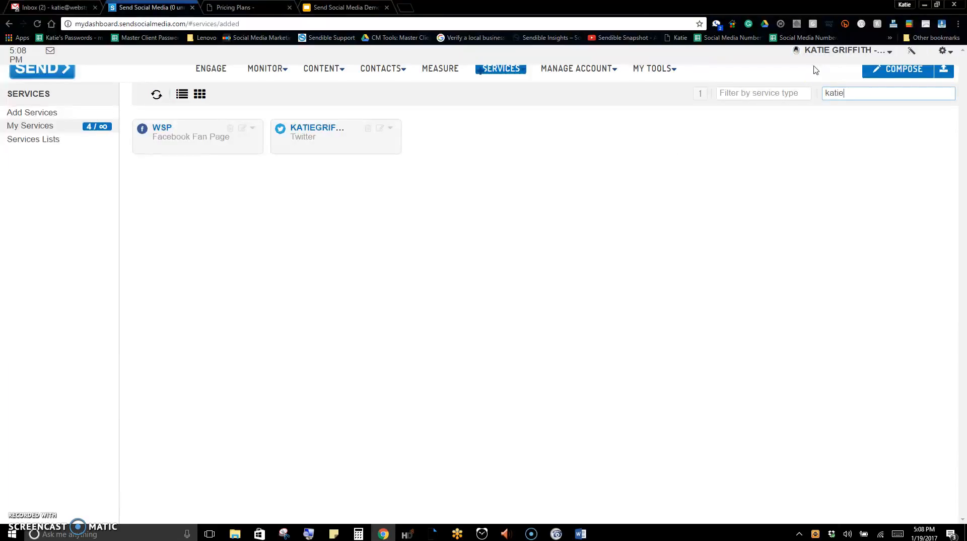
click(241, 131)
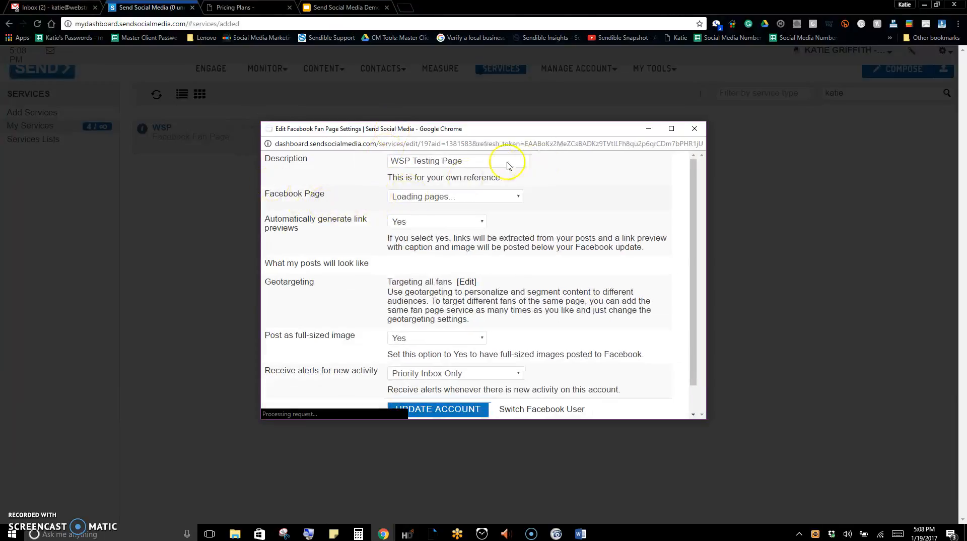
click(695, 129)
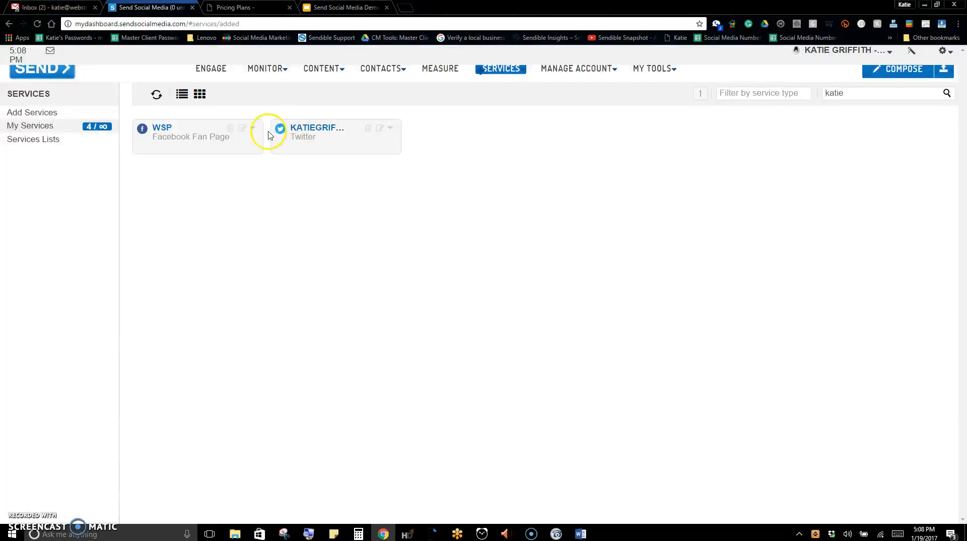
Search the added services for "wsp" and for "blog", and show the result in list layout
click(853, 93)
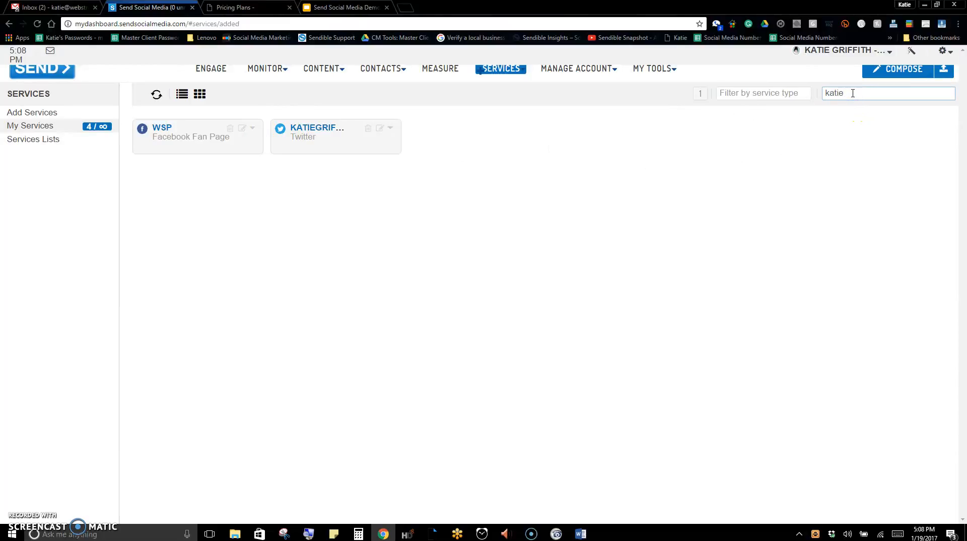
drag(865, 95, 818, 94)
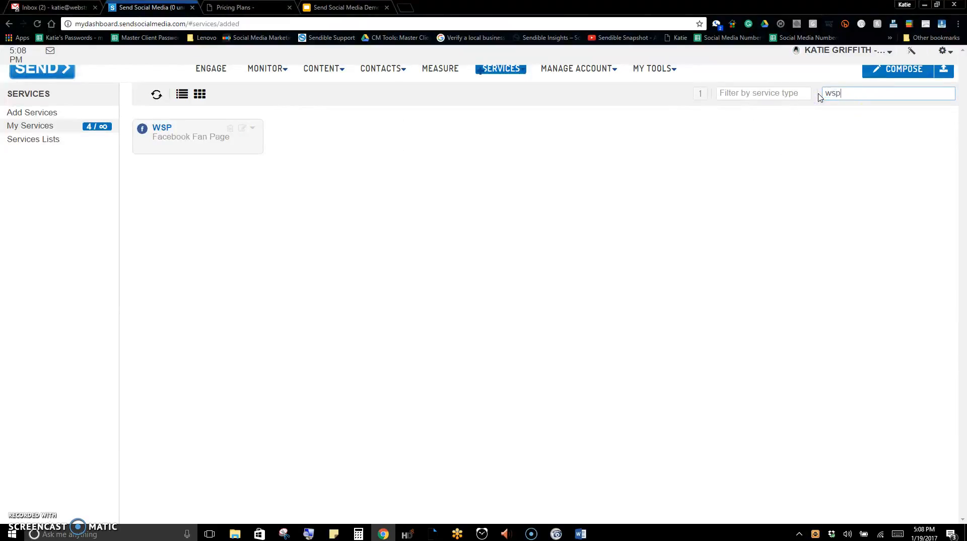
drag(924, 93, 784, 95)
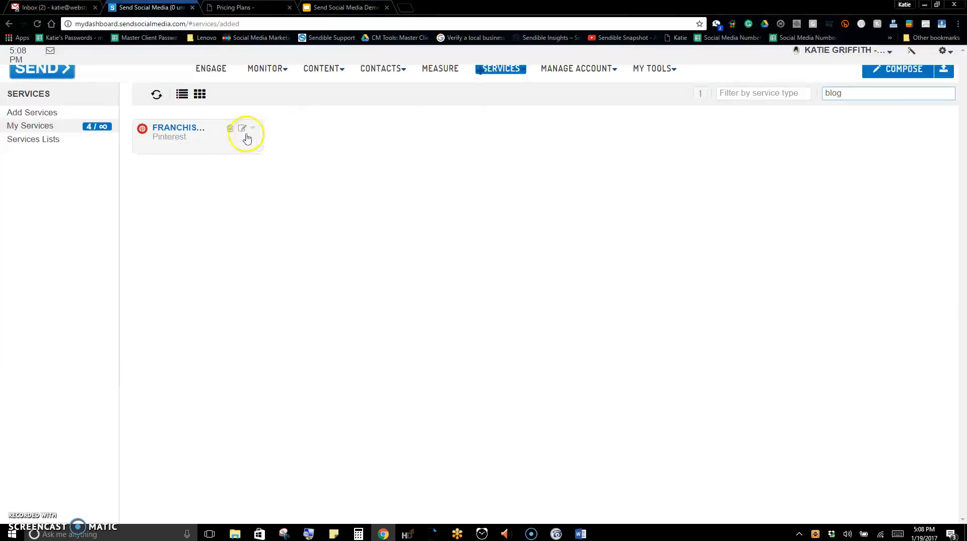
click(185, 103)
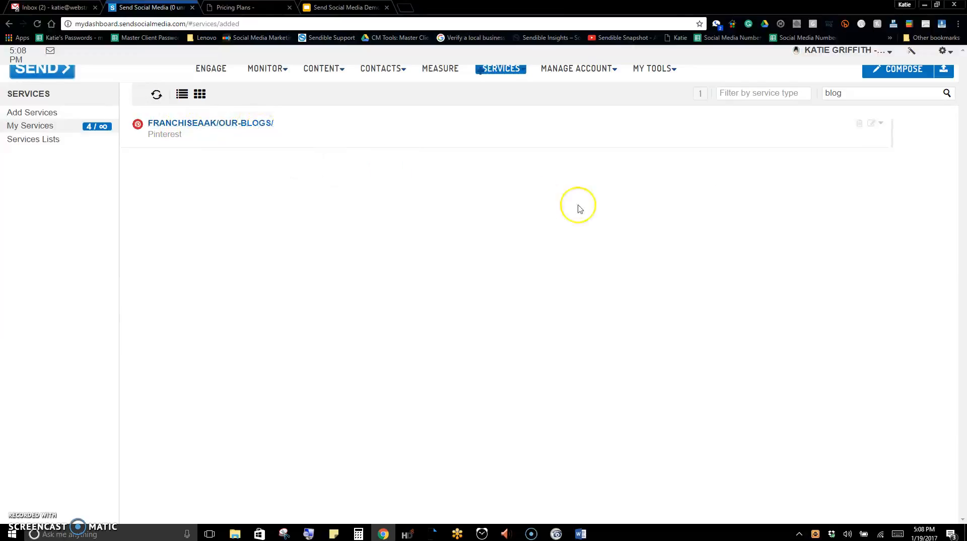
Clear the search text and reload My Services to list all added services
drag(841, 93, 815, 92)
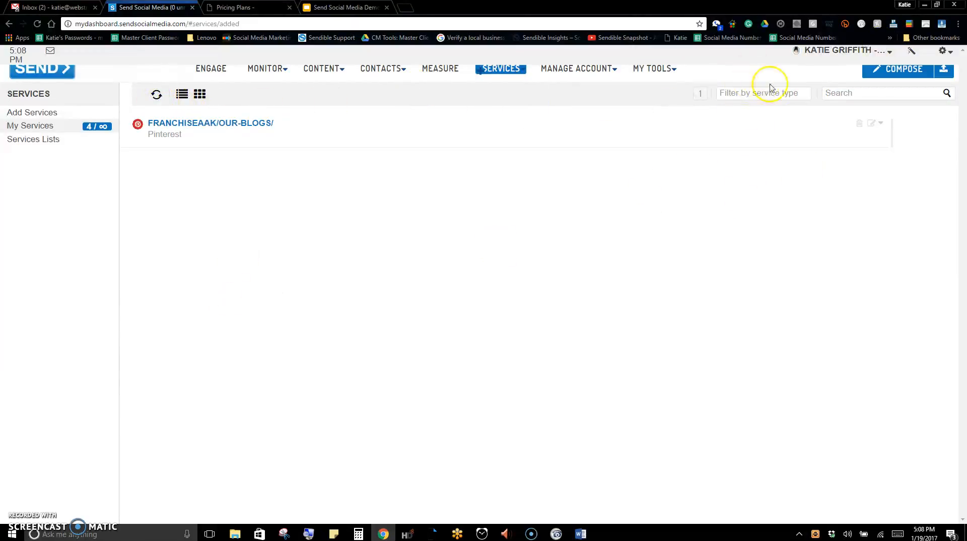
mouse_move(501, 69)
click(508, 89)
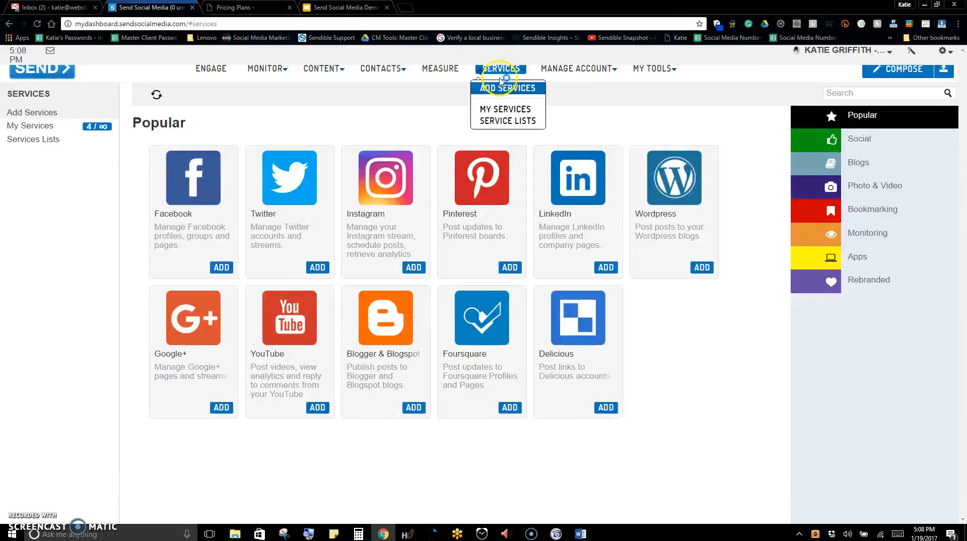
click(505, 109)
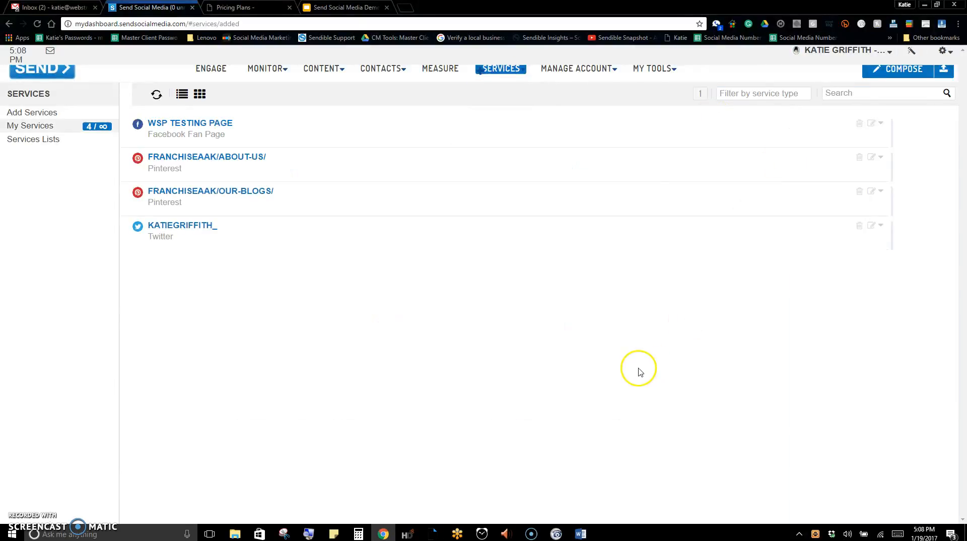
Show the added services in grid layout and return them to list layout
click(199, 94)
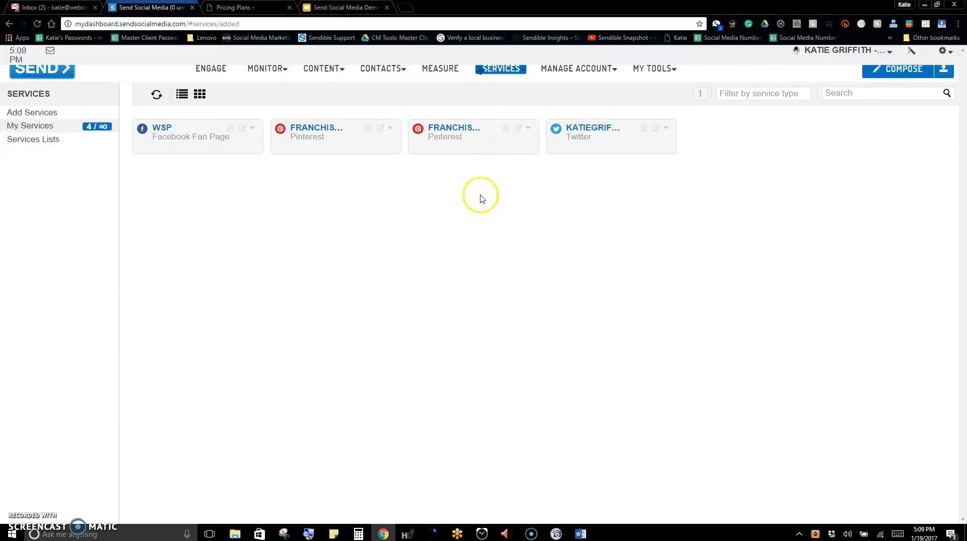
mouse_move(499, 71)
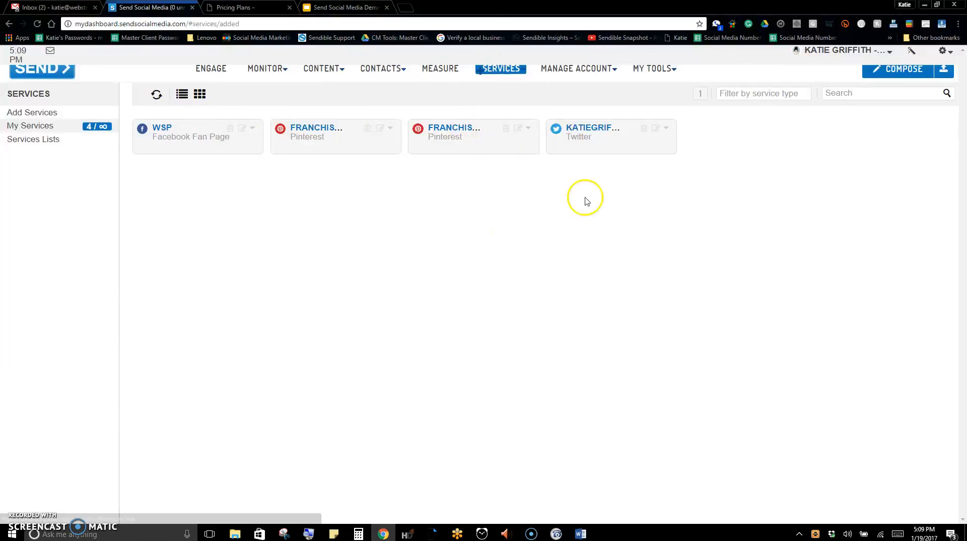
click(182, 94)
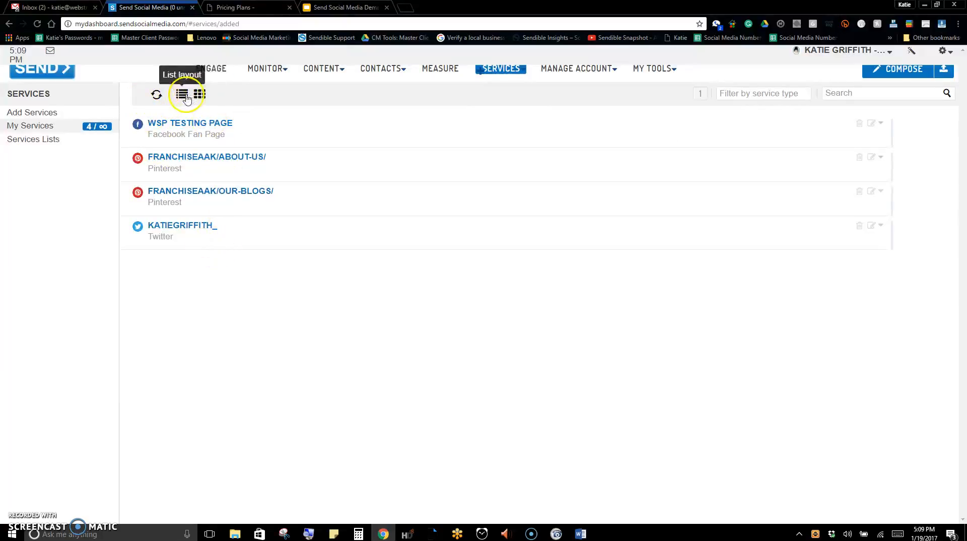
Examine the Tags, Sharing and Transfer options of the WSP Testing Page service
click(878, 124)
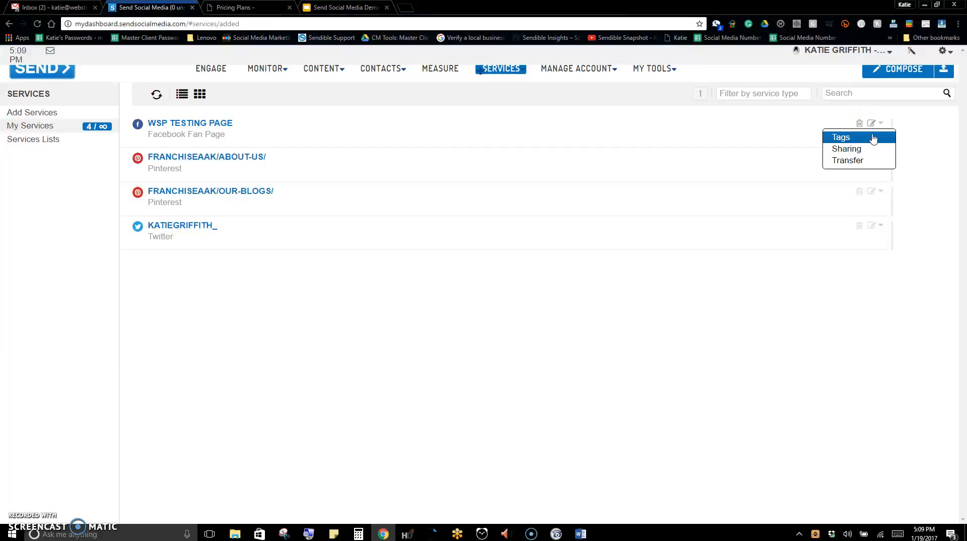
click(876, 149)
click(877, 152)
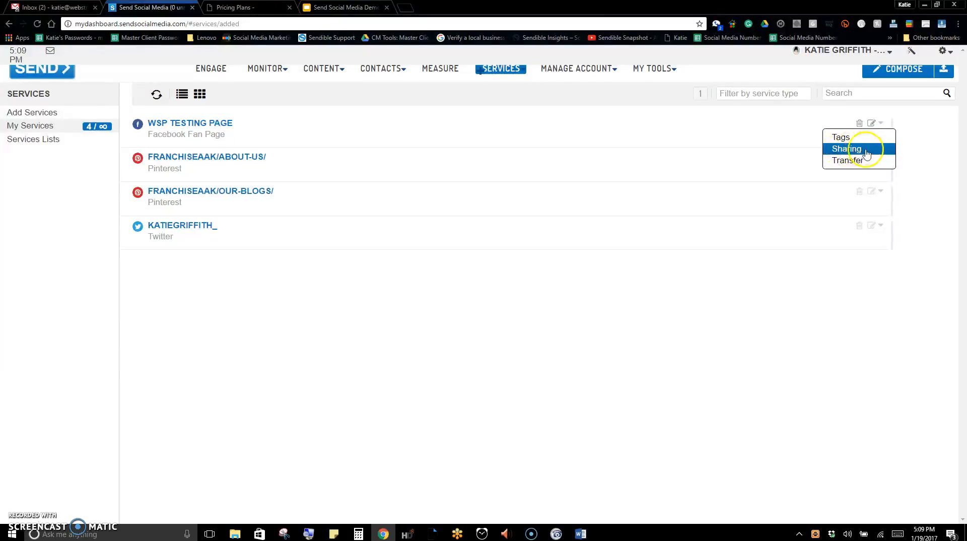
click(859, 165)
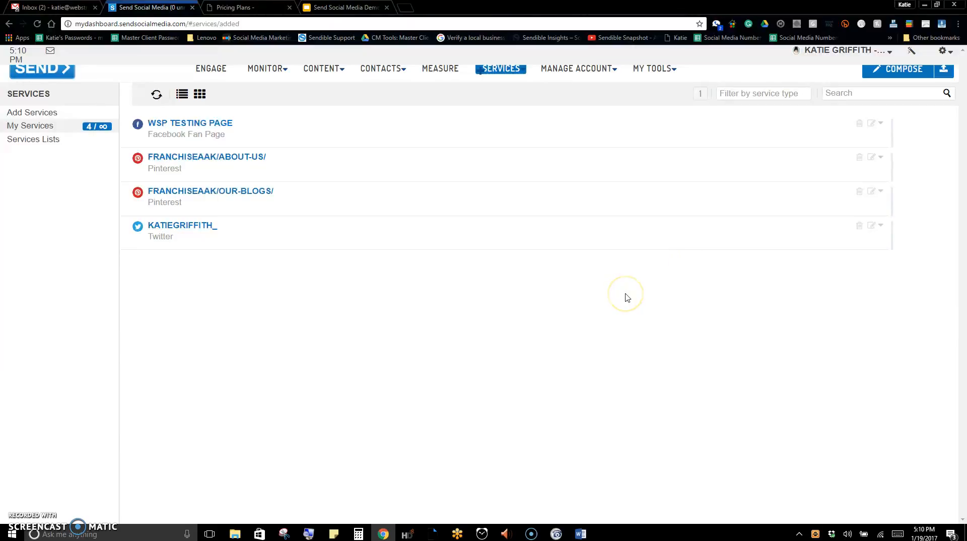
Start adding a Google+ service and allow it offline access to the Google account
mouse_move(511, 74)
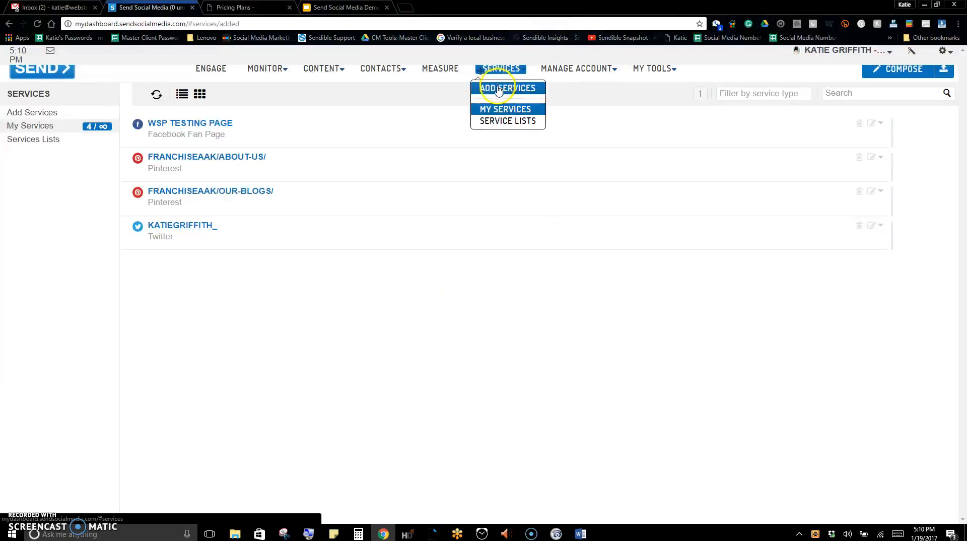
click(514, 89)
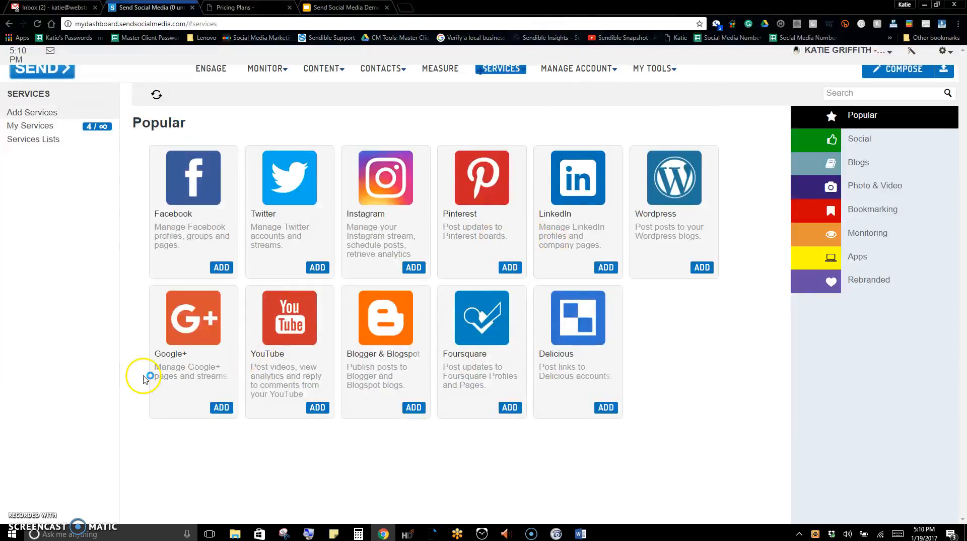
click(221, 407)
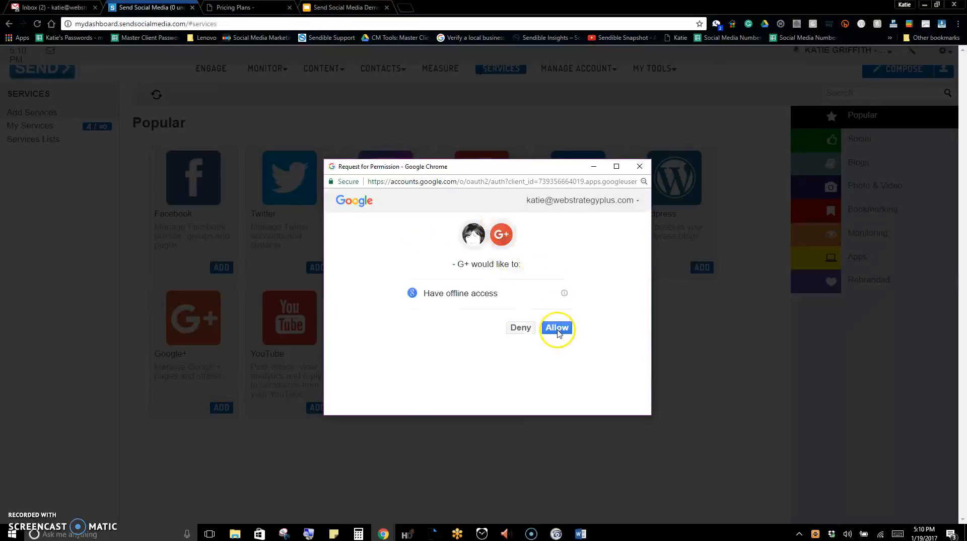
click(557, 329)
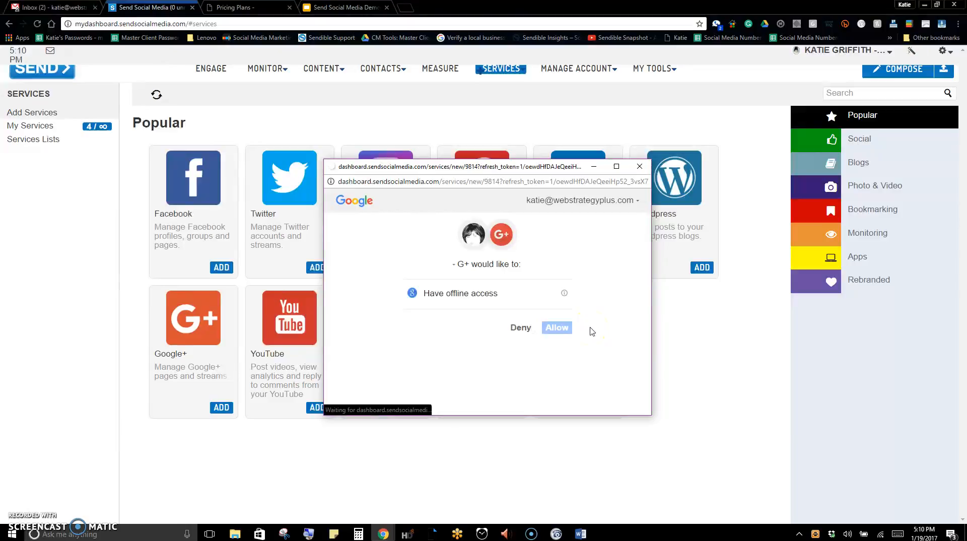
Review the available Google Plus pages and select the account owner's personal page
click(506, 238)
scroll(501, 254, down, 4)
scroll(489, 303, up, 4)
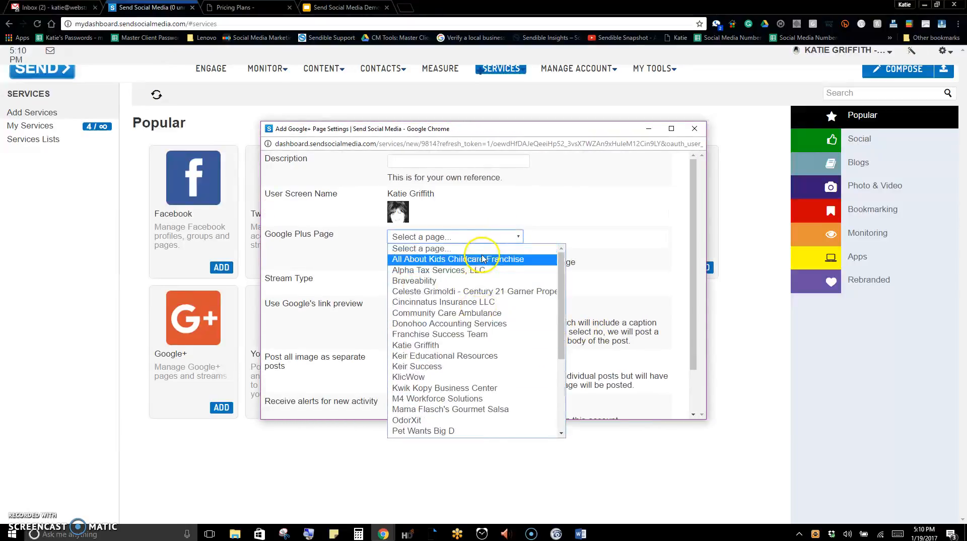
scroll(489, 302, down, 3)
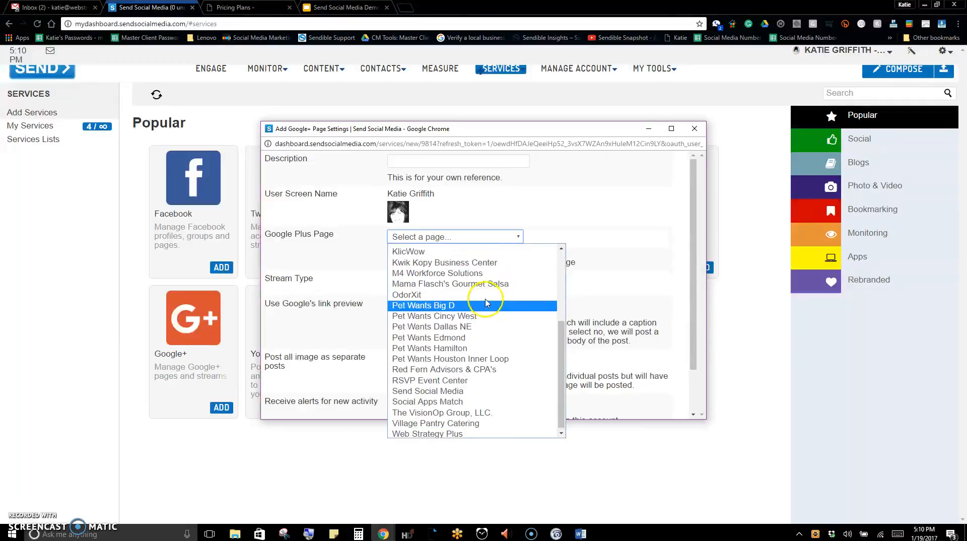
scroll(486, 302, up, 4)
click(468, 347)
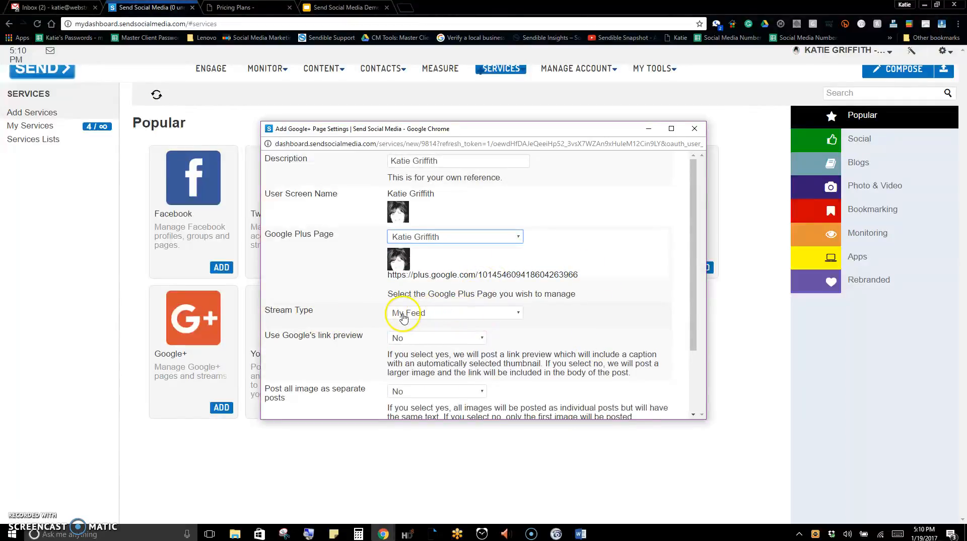
Set the Google+ service's stream type to Page Feed
click(436, 315)
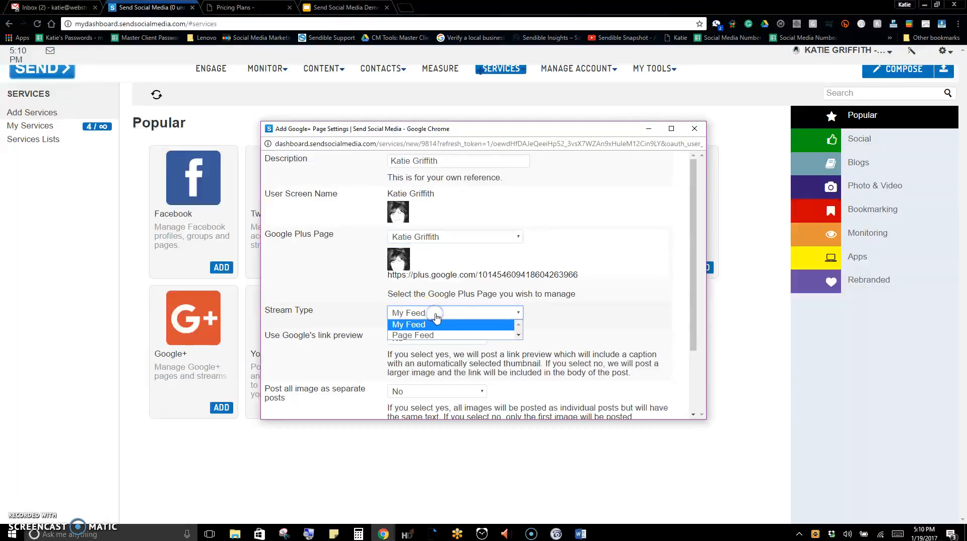
click(434, 336)
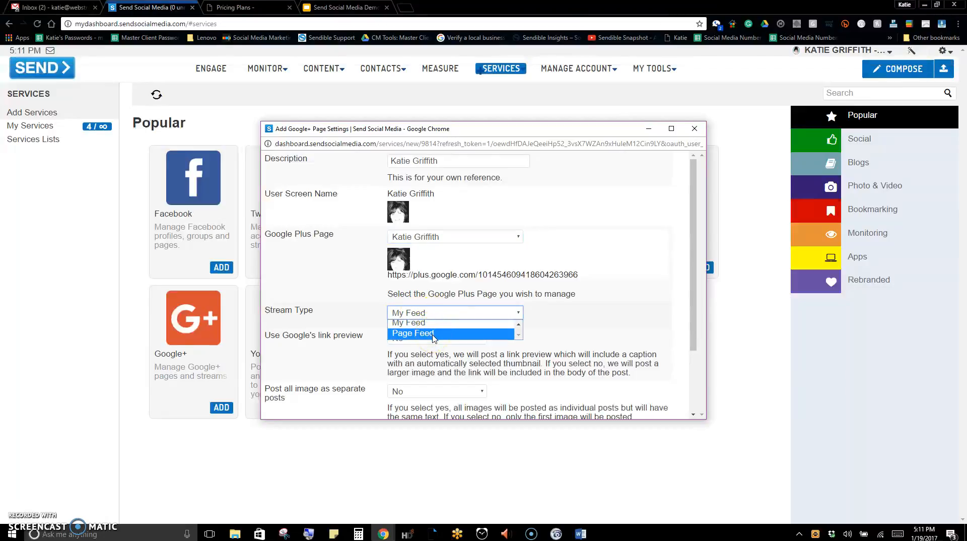
click(433, 334)
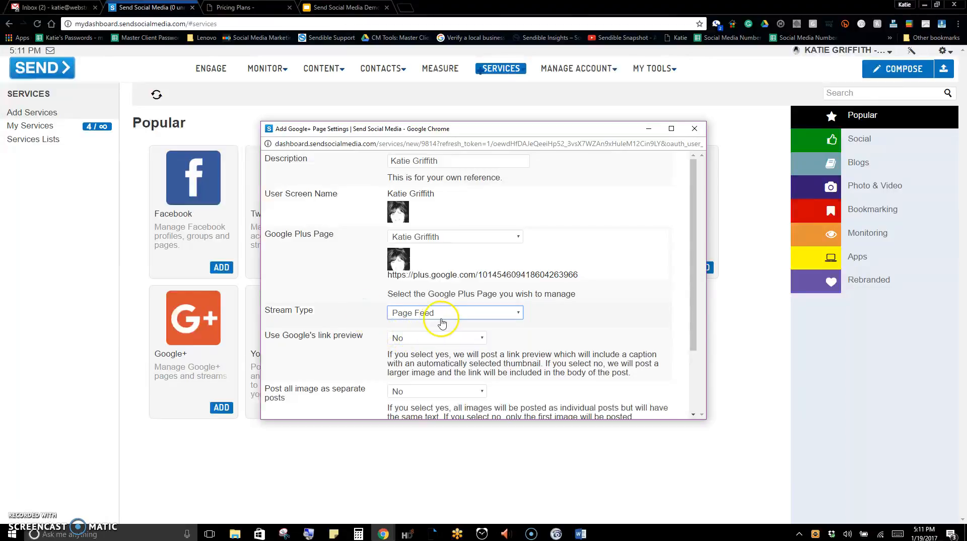
click(358, 313)
Set Use Google's link preview to Yes and save the Google+ service settings
scroll(353, 308, down, 1)
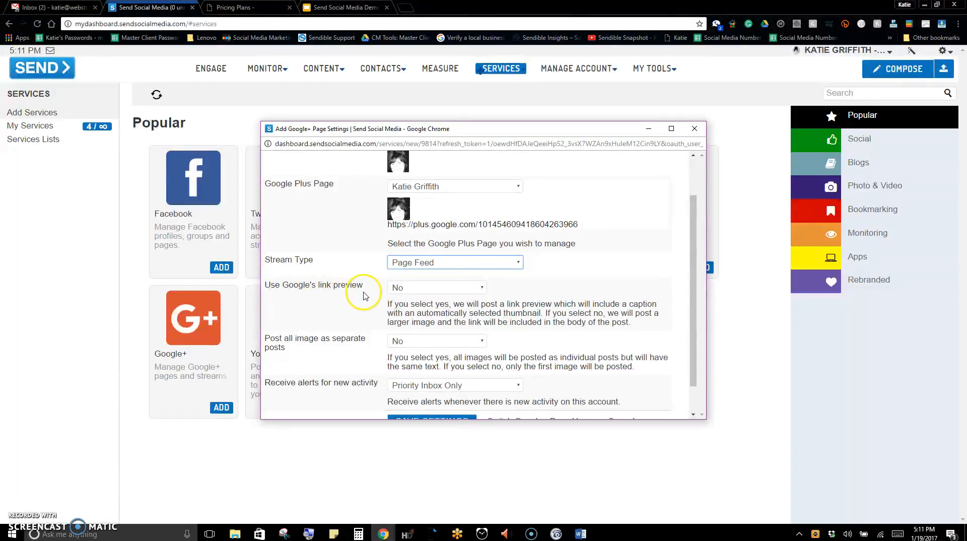
click(478, 289)
click(474, 308)
scroll(348, 320, down, 1)
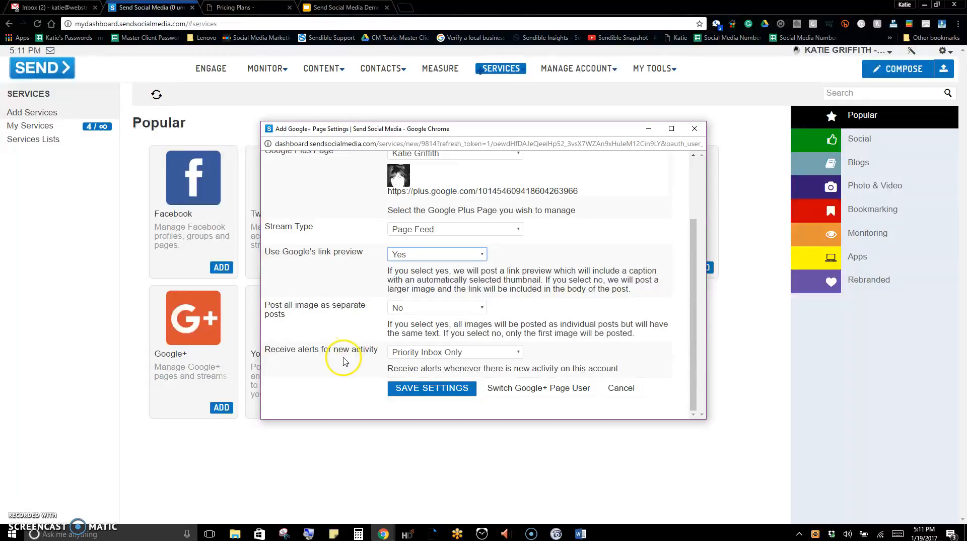
click(454, 388)
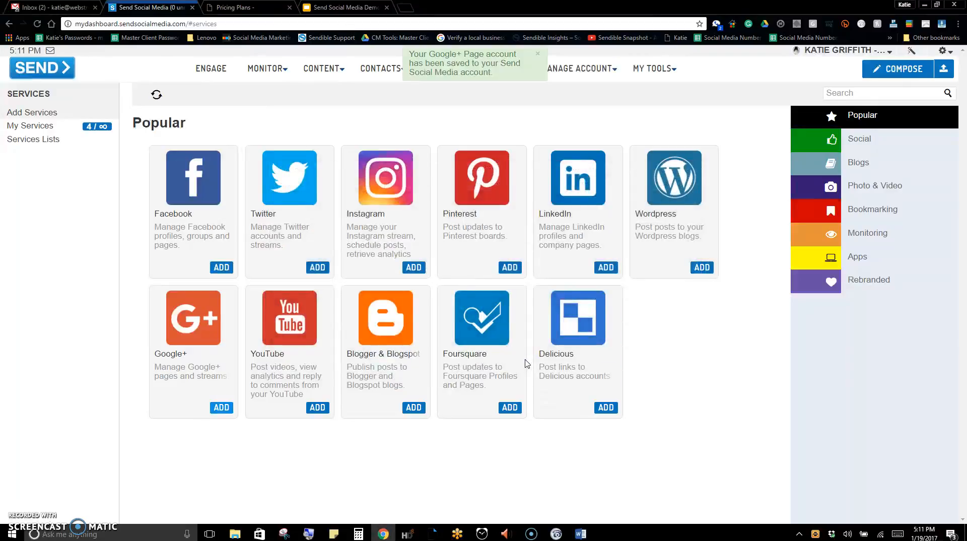
Add a YouTube service with the owner's main Google account and save its settings with Priority Inbox Only alerts
click(317, 408)
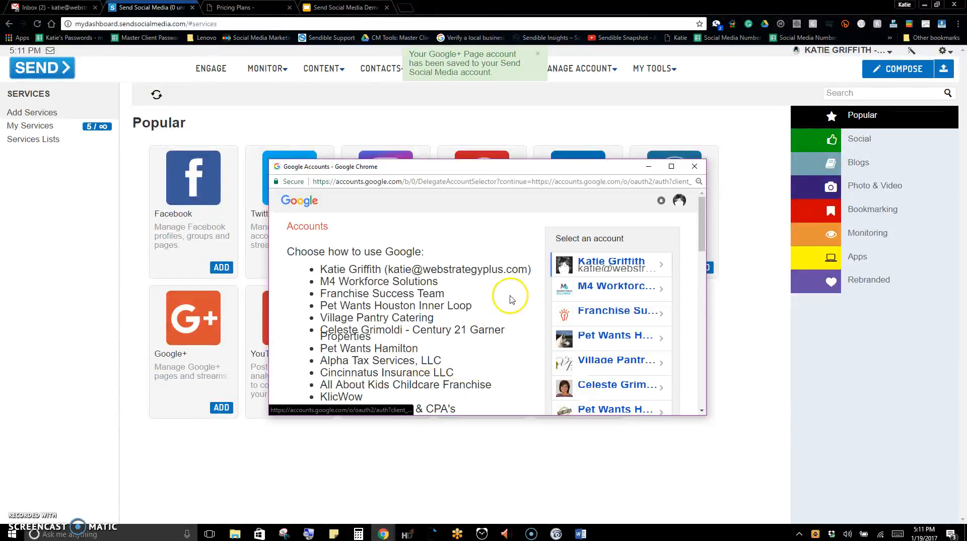
scroll(431, 296, down, 10)
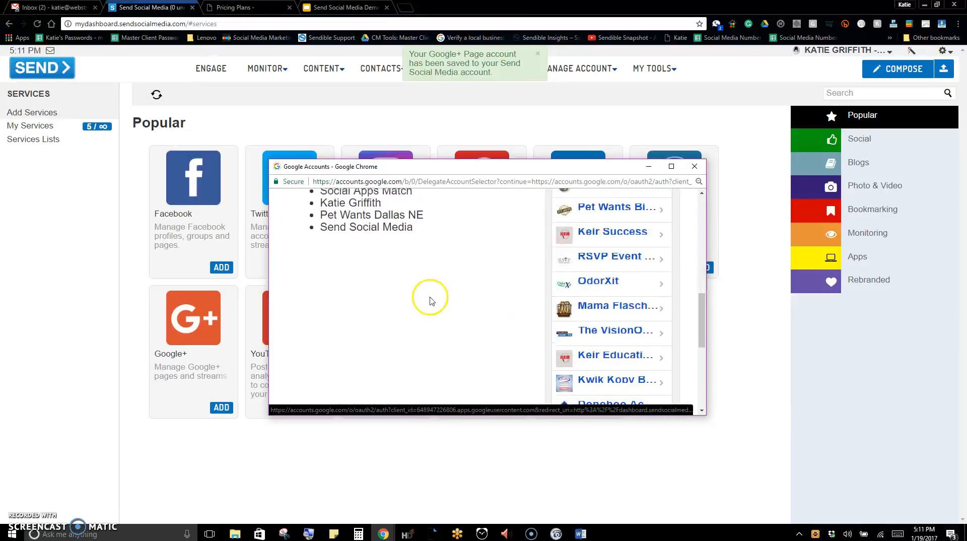
scroll(431, 297, up, 8)
scroll(431, 296, up, 2)
click(597, 267)
click(608, 271)
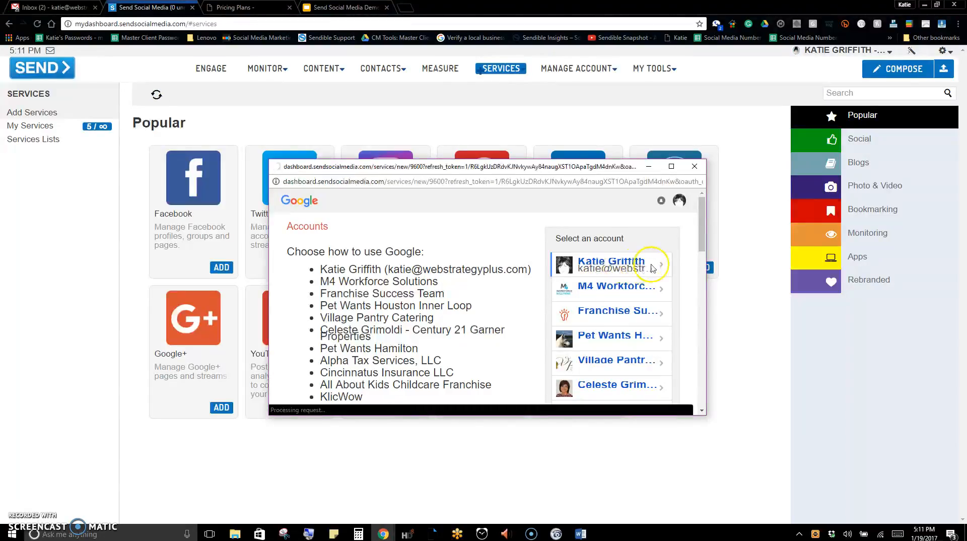
click(565, 277)
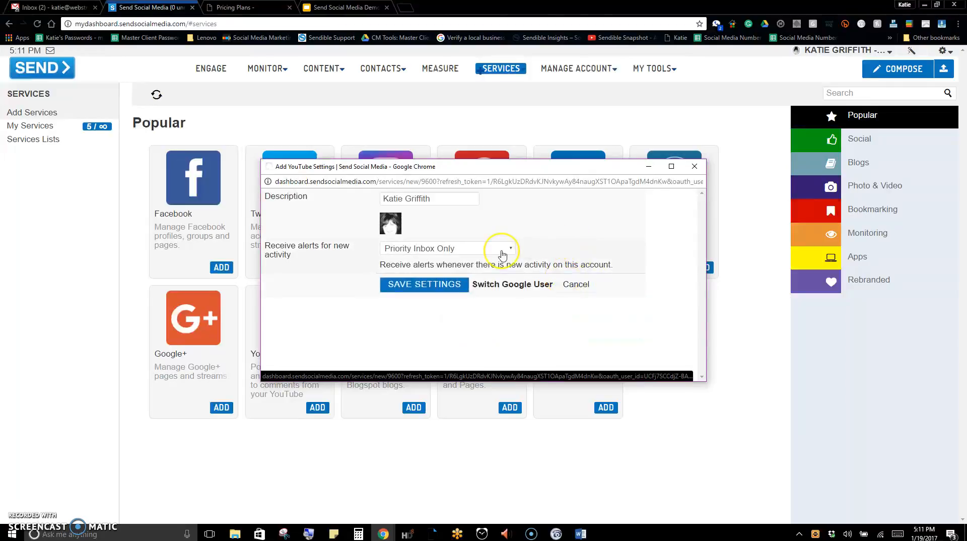
click(425, 287)
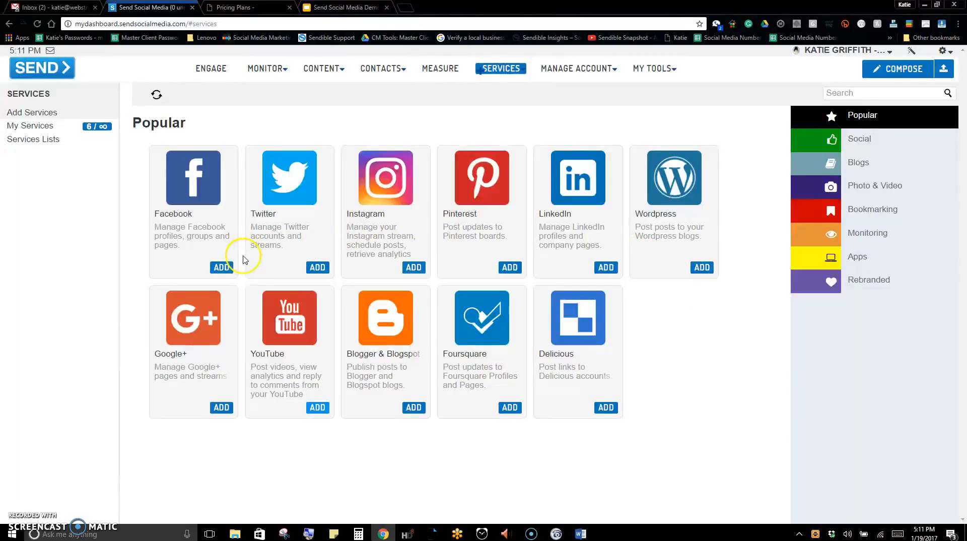
Start adding a Facebook Page Stream service and select WSP Testing Page as its Facebook page
click(220, 266)
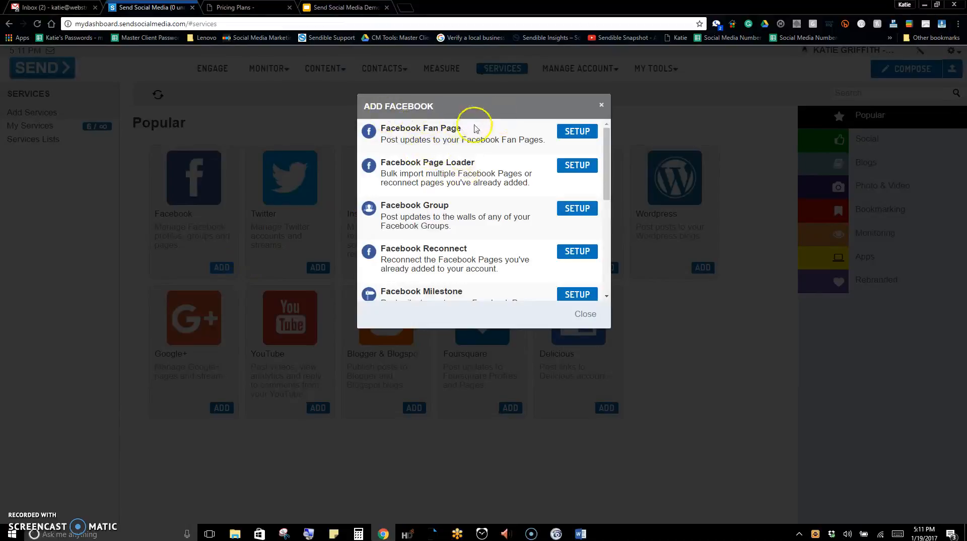
scroll(473, 181, down, 2)
scroll(491, 184, down, 2)
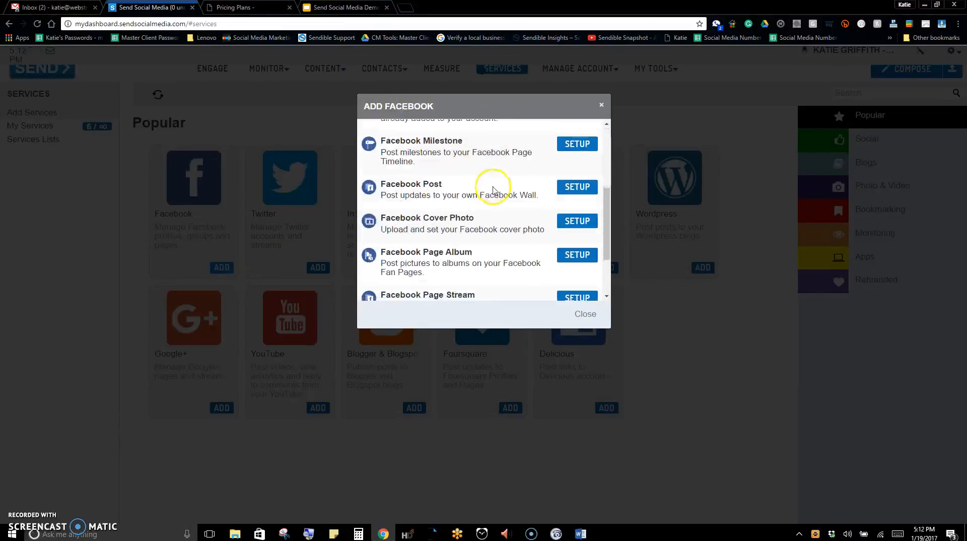
scroll(494, 190, down, 2)
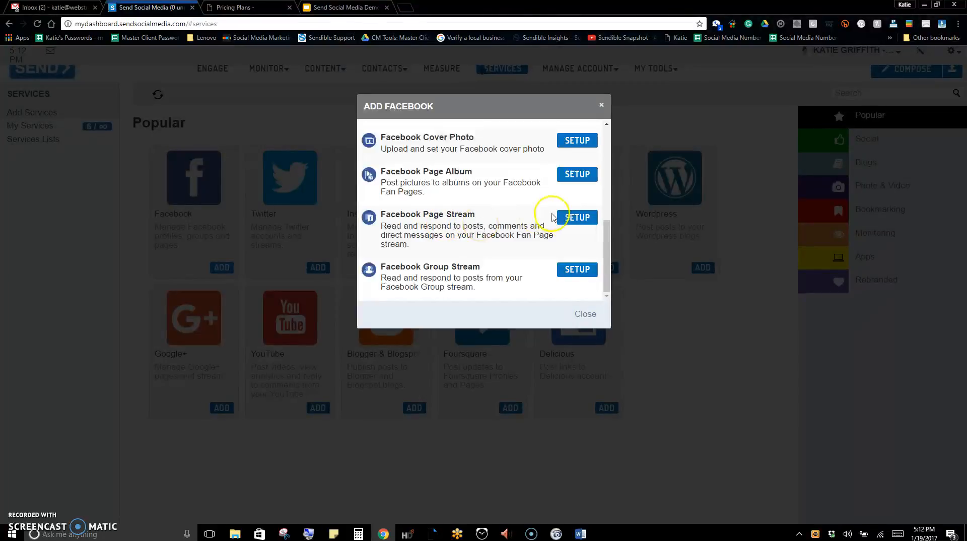
click(574, 217)
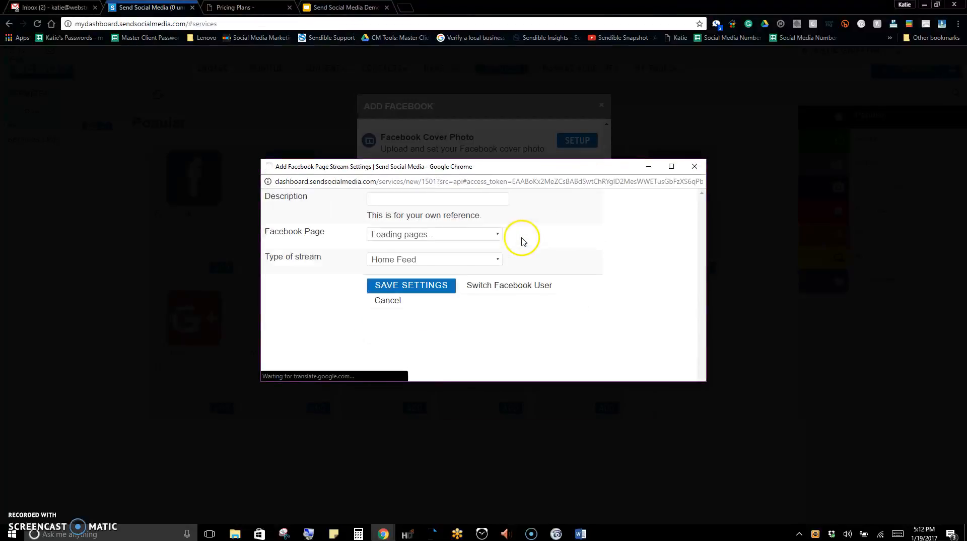
click(496, 235)
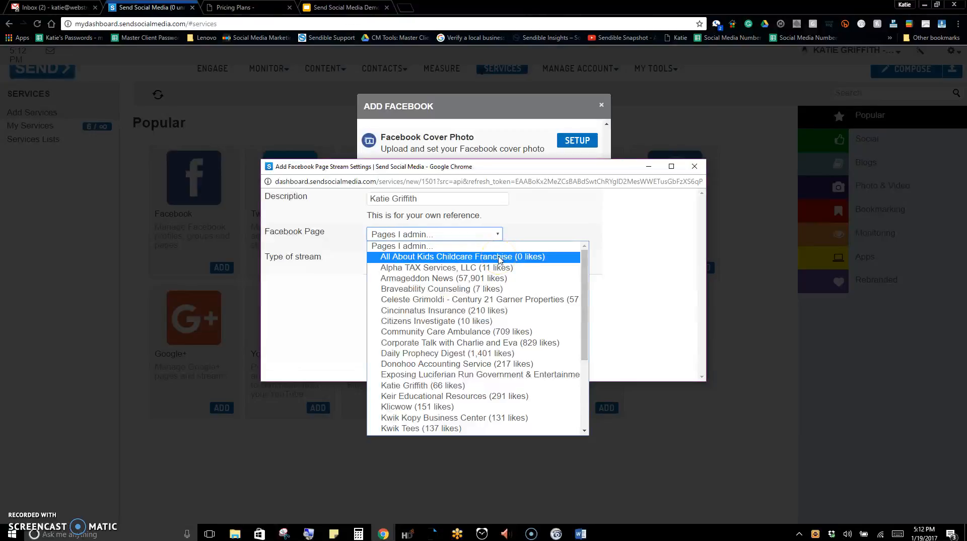
scroll(484, 353, down, 4)
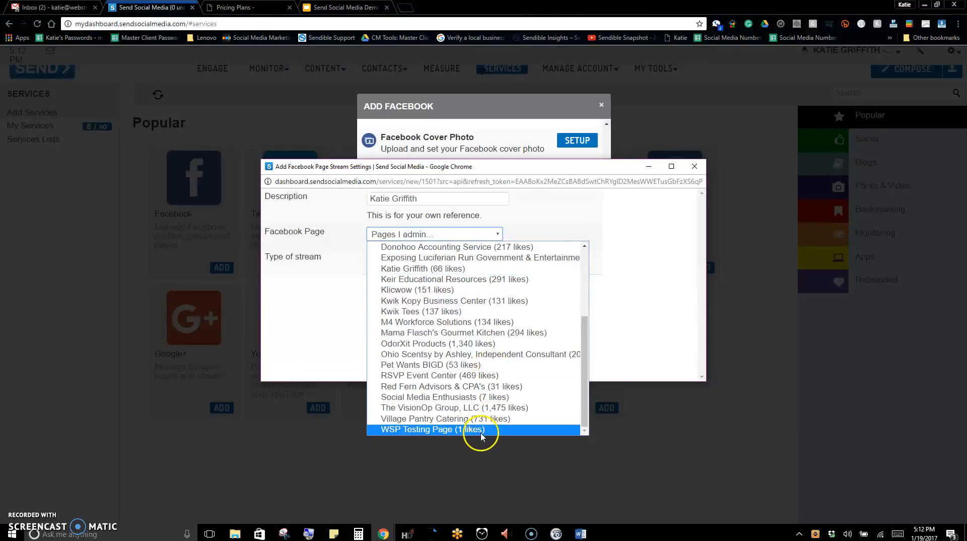
click(479, 431)
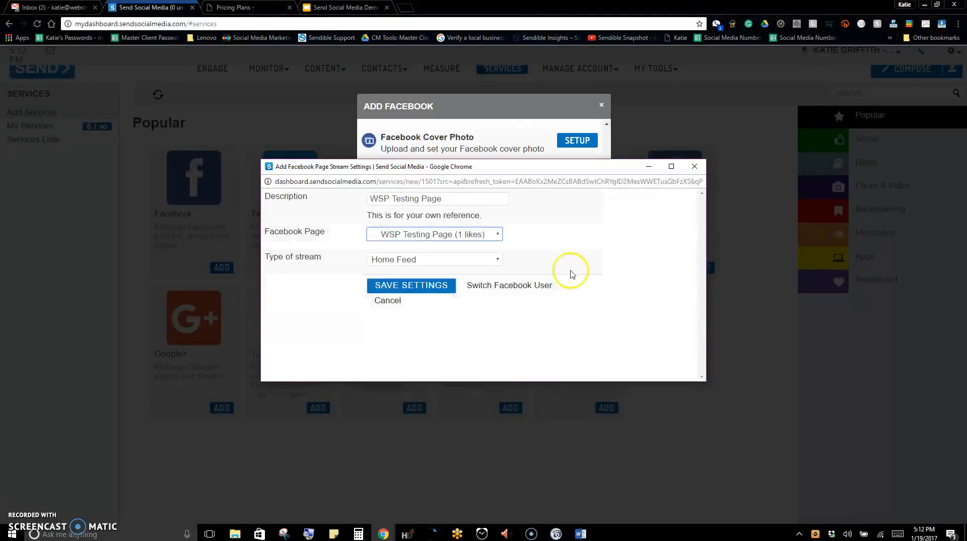
Set the type of stream to Home Feed and save the Facebook Page Stream settings
click(476, 262)
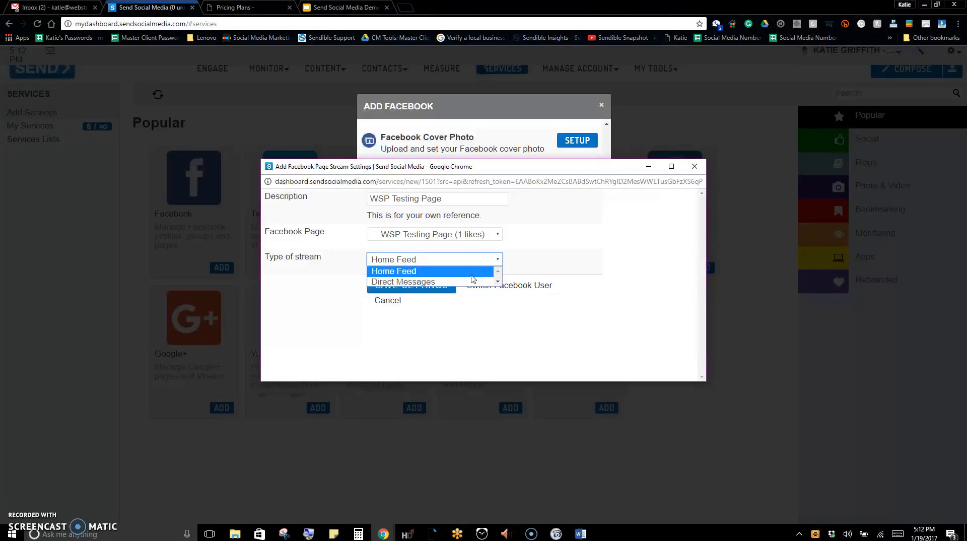
click(469, 286)
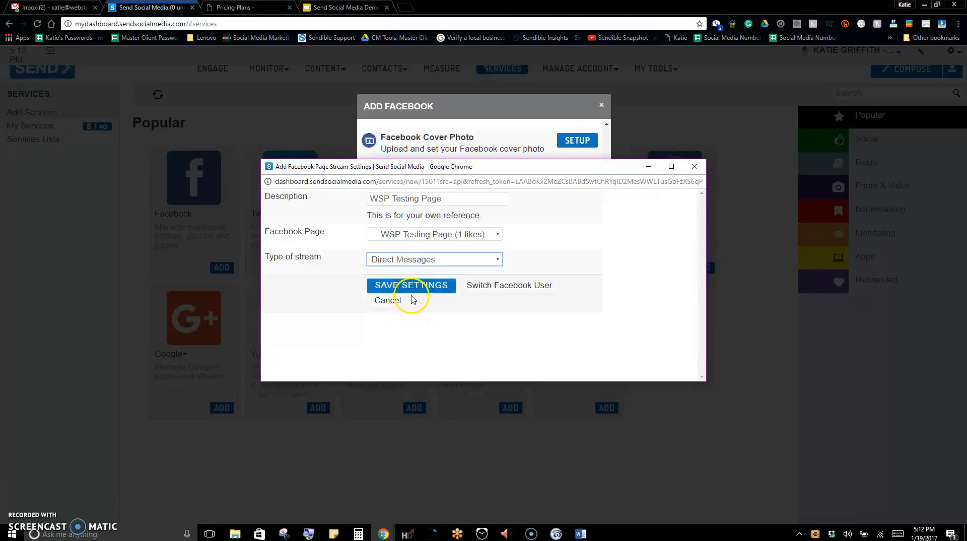
click(437, 260)
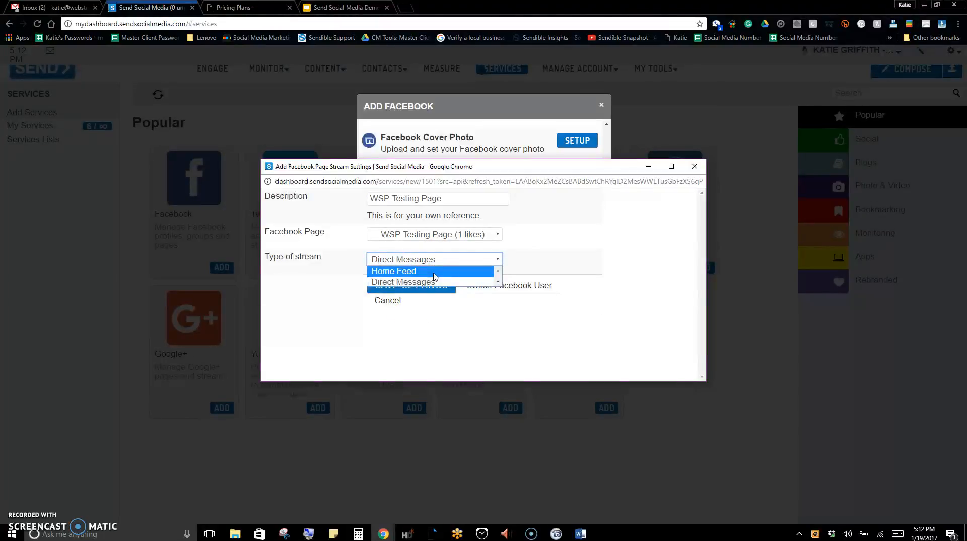
click(434, 272)
click(390, 287)
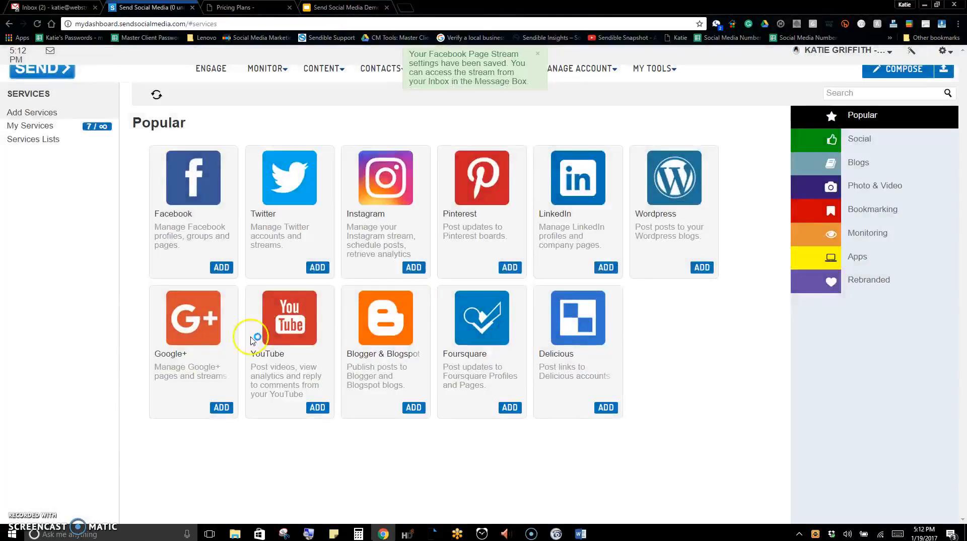
Start adding another Facebook Page Stream service, again for WSP Testing Page
click(221, 268)
scroll(403, 257, down, 5)
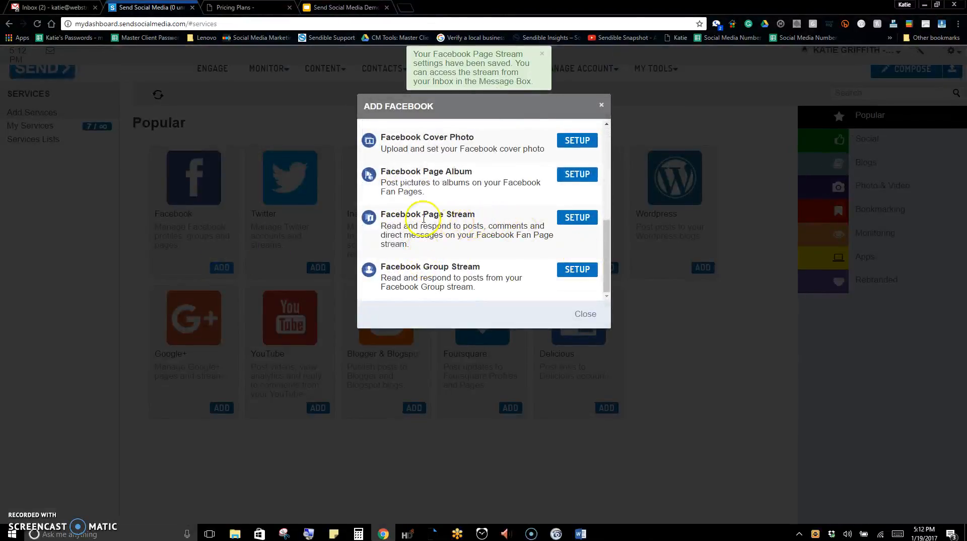
click(579, 217)
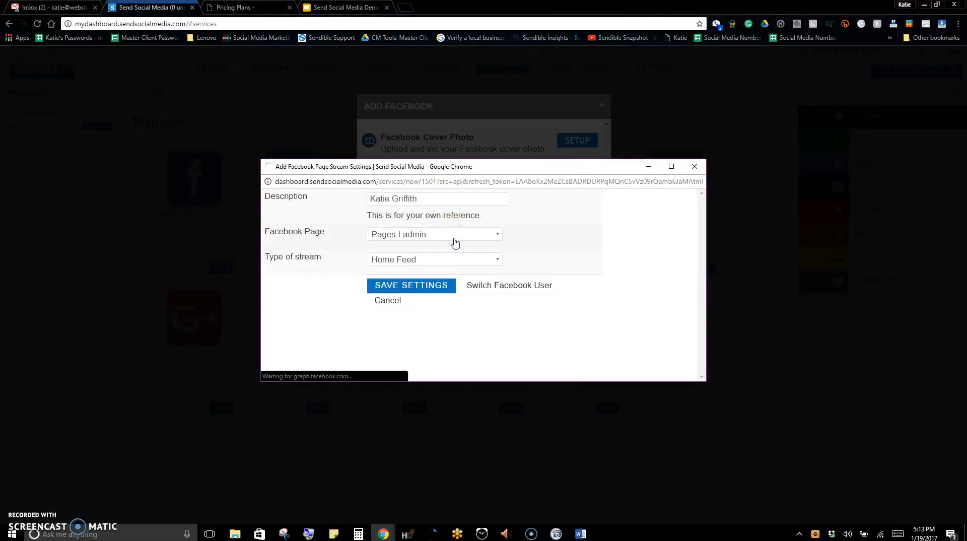
click(454, 234)
scroll(433, 320, down, 3)
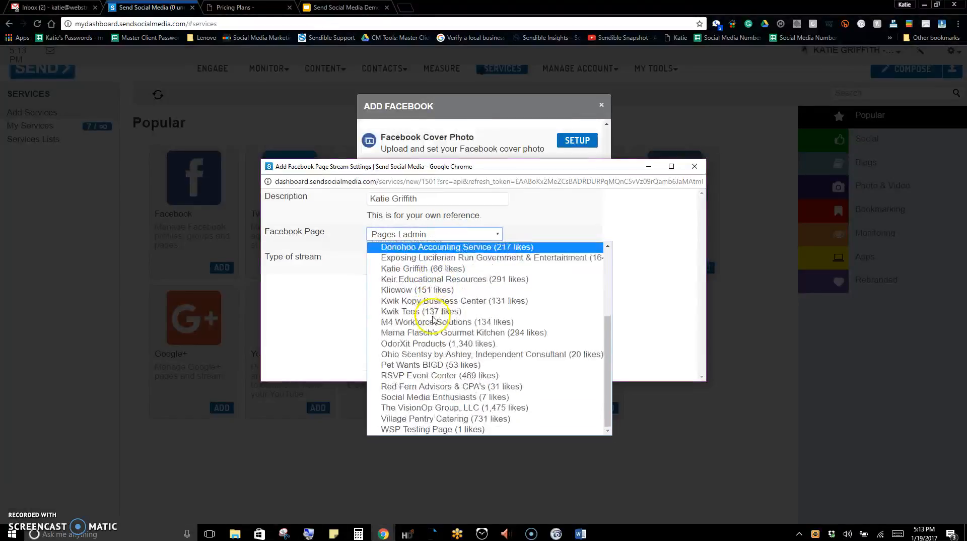
click(436, 430)
Set the second Facebook Page Stream's type to Direct Messages and save its settings
click(497, 259)
click(436, 285)
click(435, 286)
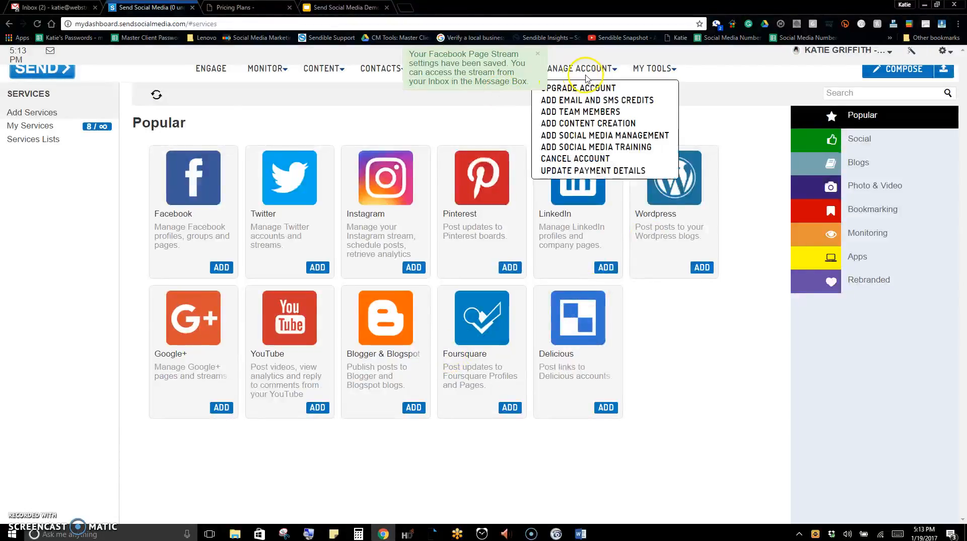
click(539, 57)
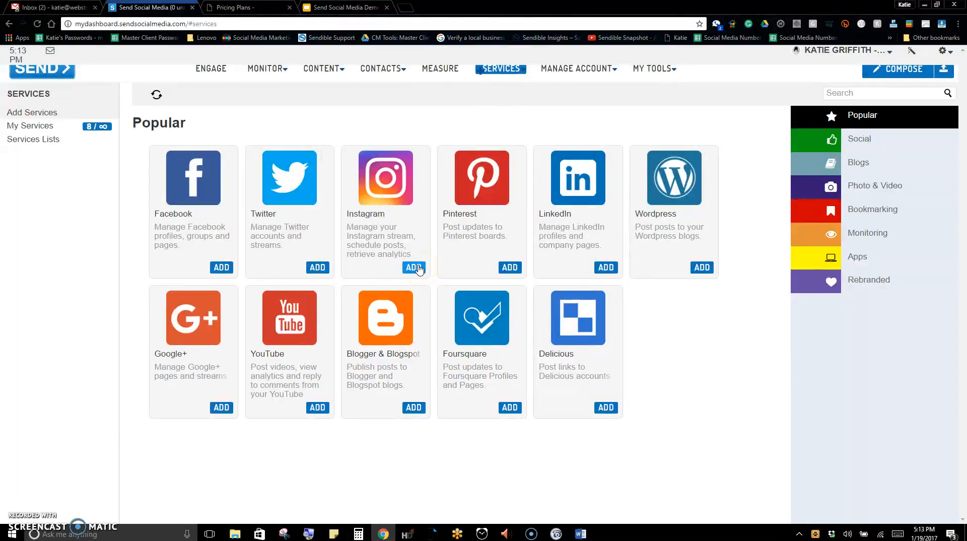
Review the list of added services and open WSP Testing Page's Direct Messages stream in the Engage view
mouse_move(502, 71)
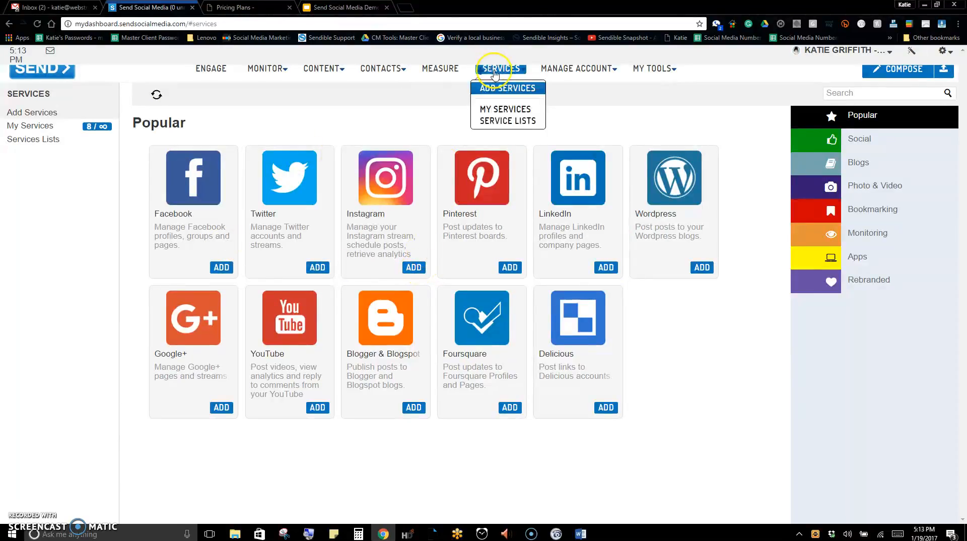
click(504, 111)
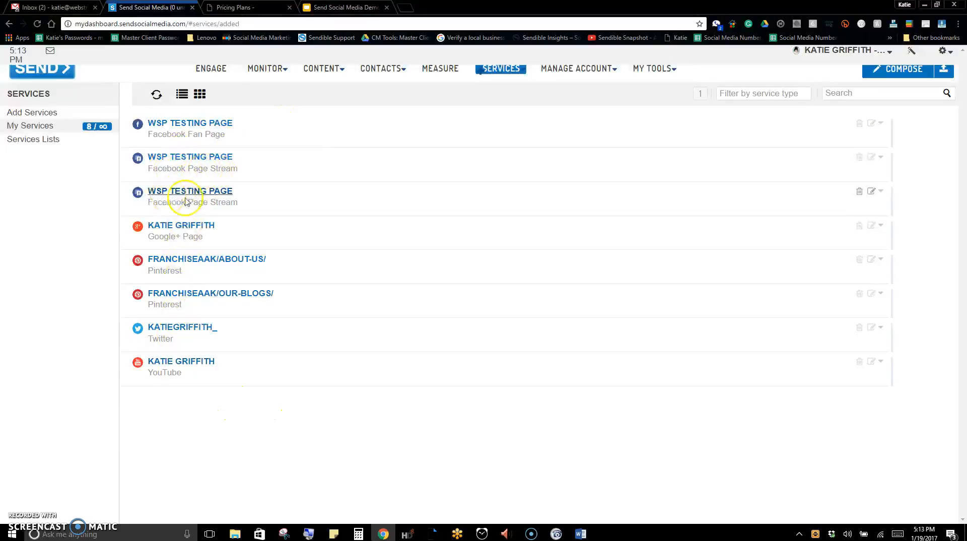
click(214, 70)
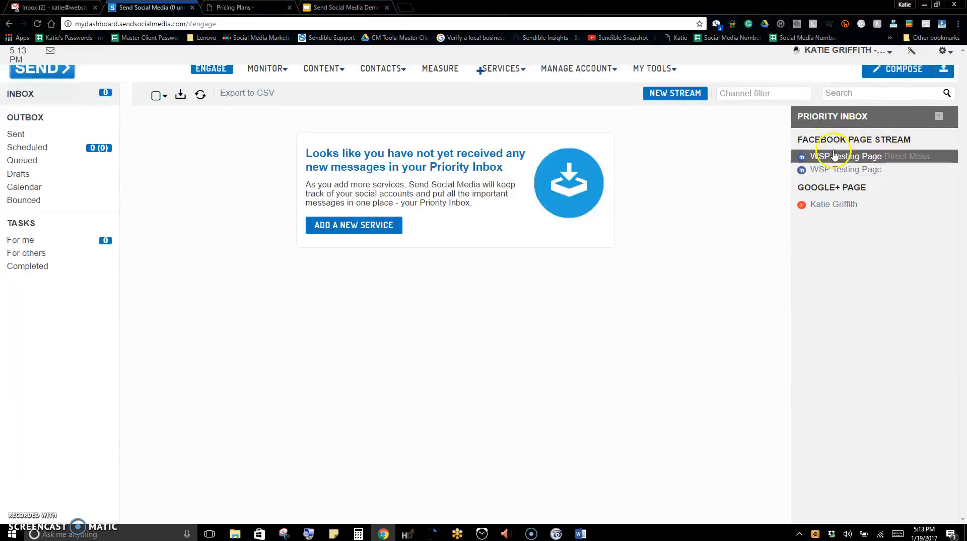
click(904, 156)
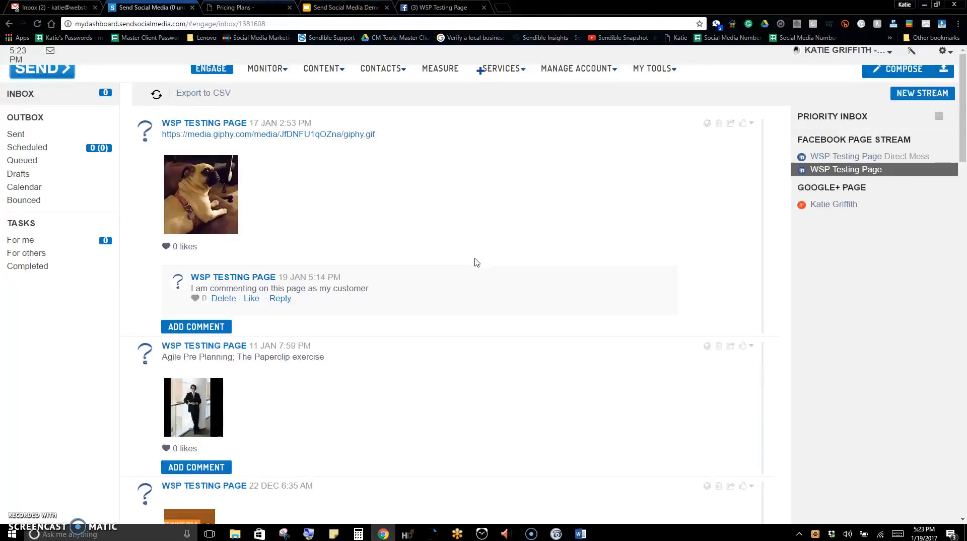
Check the Engage slide in the Send Social Media Demo presentation and WSP Testing Page's Facebook inbox, returning to the dashboard
click(352, 8)
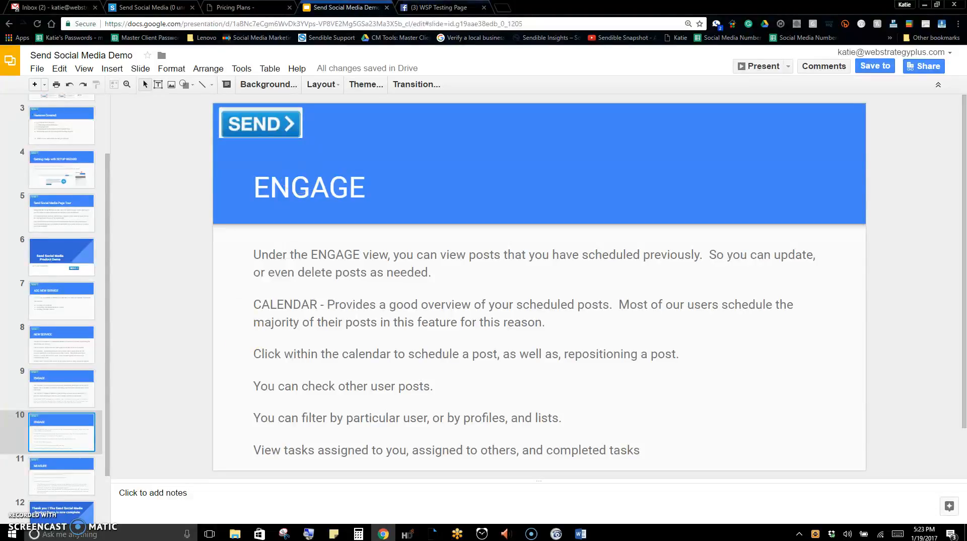
click(262, 7)
click(418, 7)
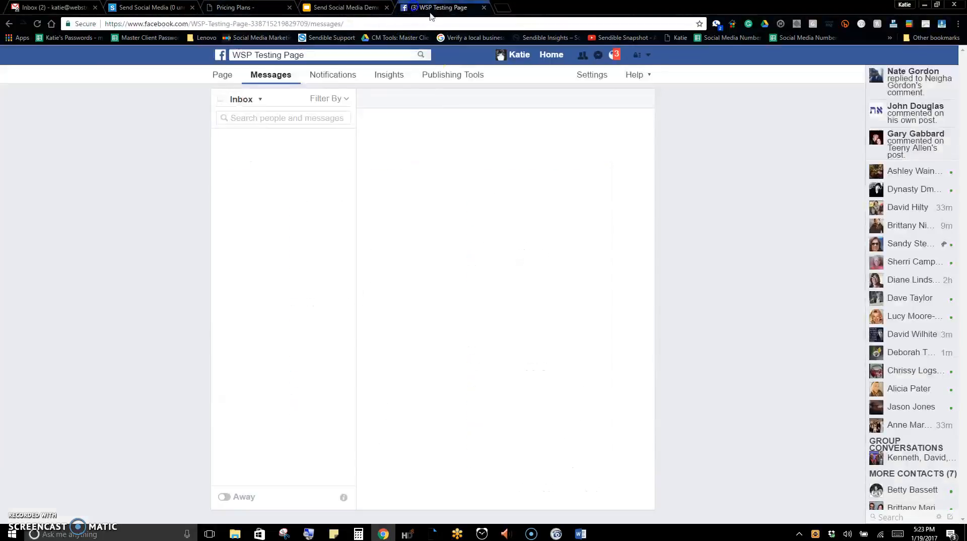
click(156, 7)
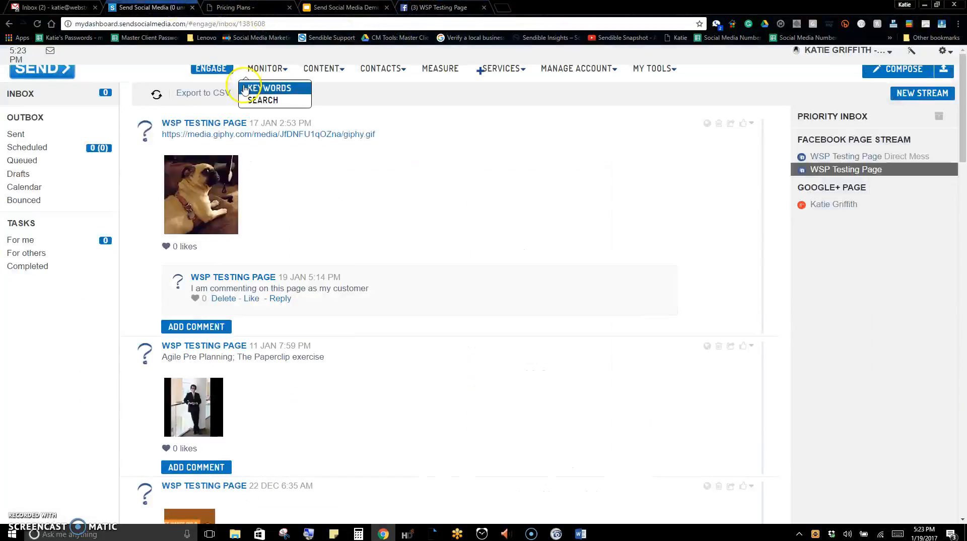
Return to the Engage overview and examine the task categories For me, For others and Completed
click(213, 70)
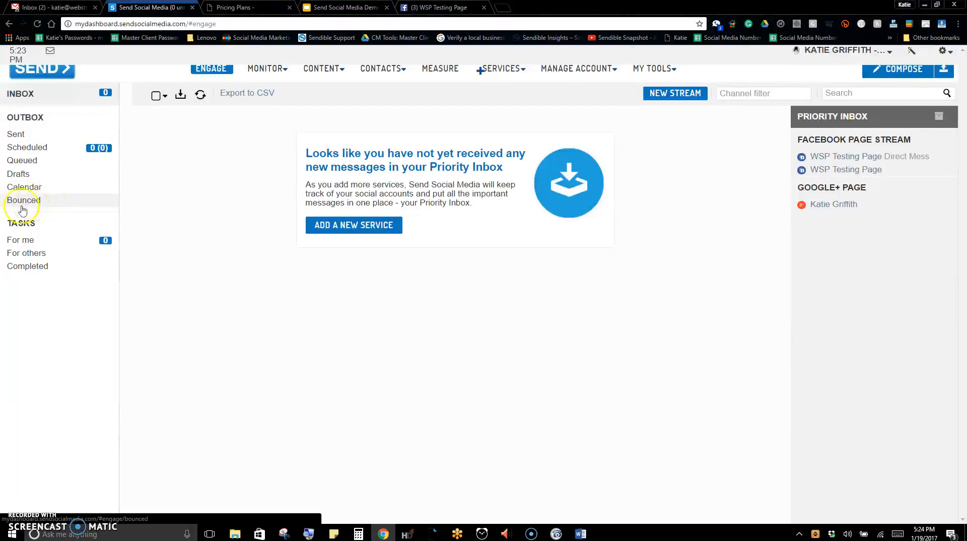
click(30, 246)
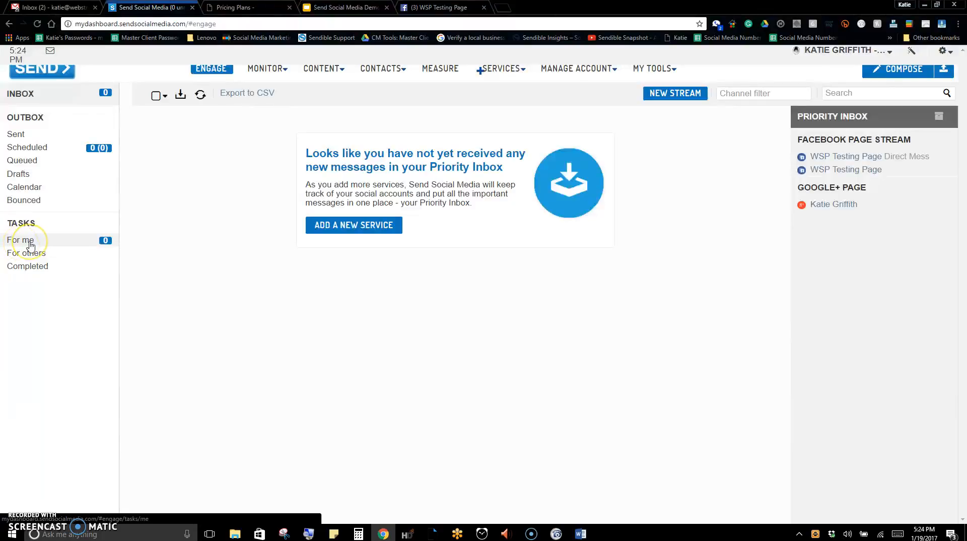
click(65, 272)
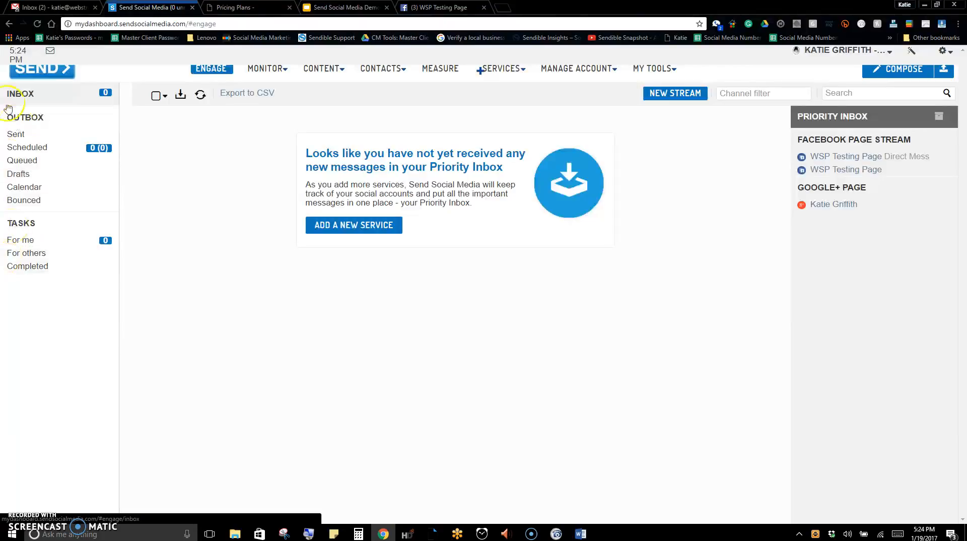
click(40, 267)
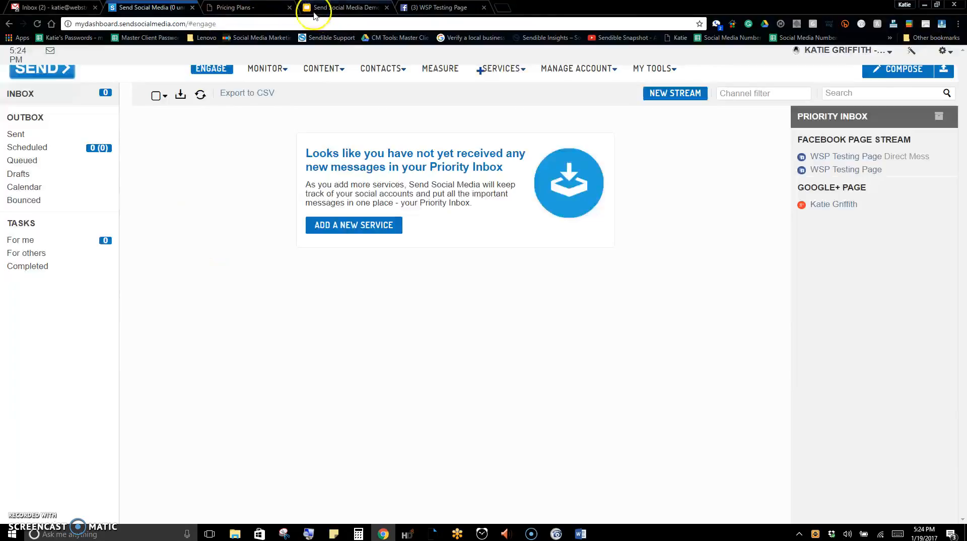
Read the Engage slide's notes on calendar, filters and tasks in the demo presentation and return to the dashboard
click(237, 8)
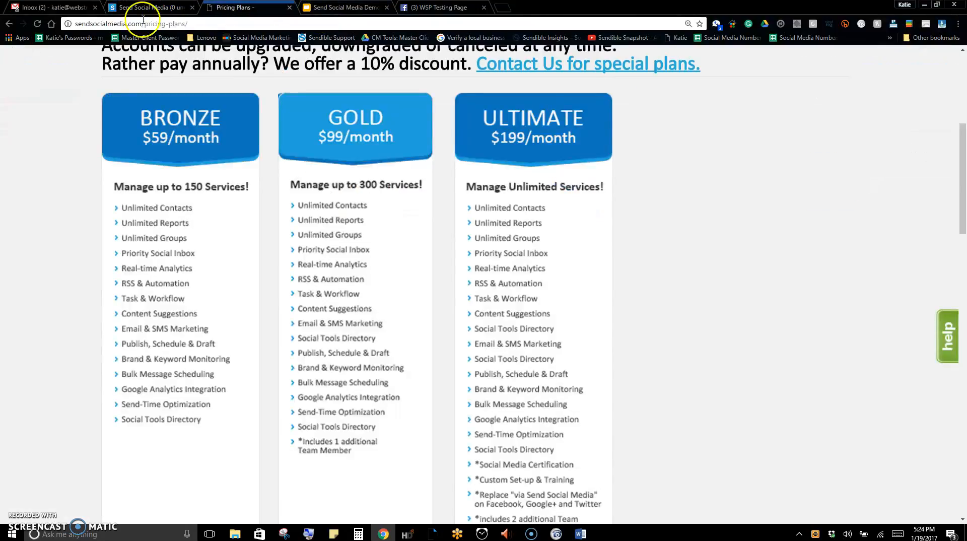
click(428, 10)
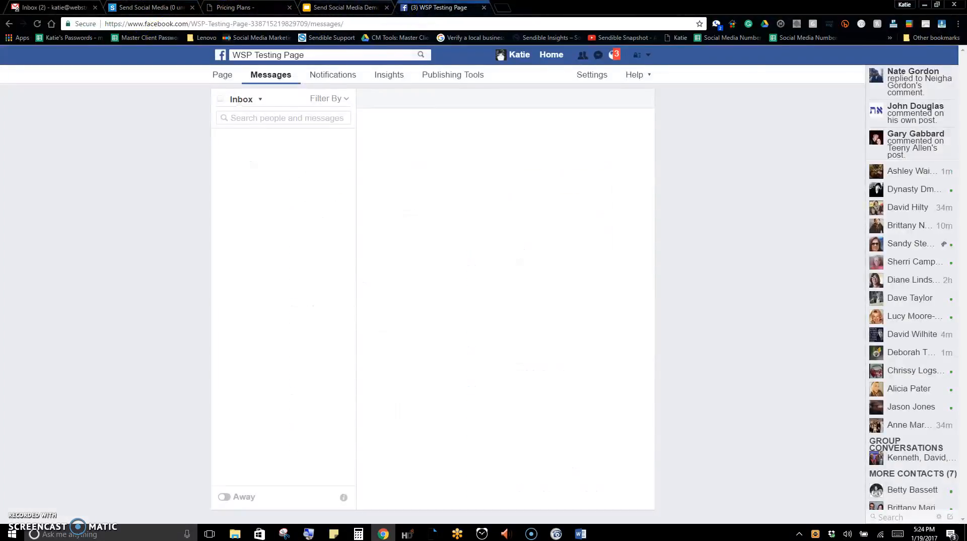
click(310, 6)
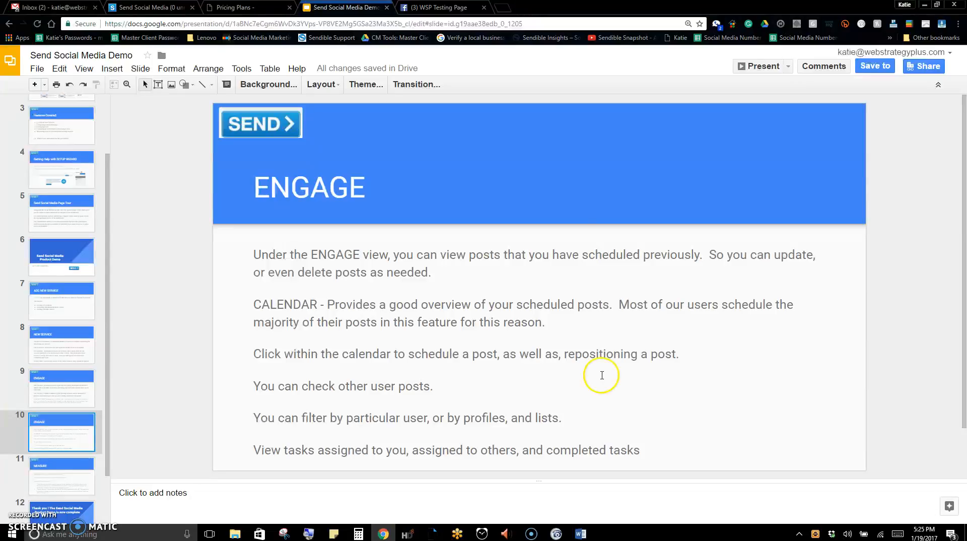
click(258, 9)
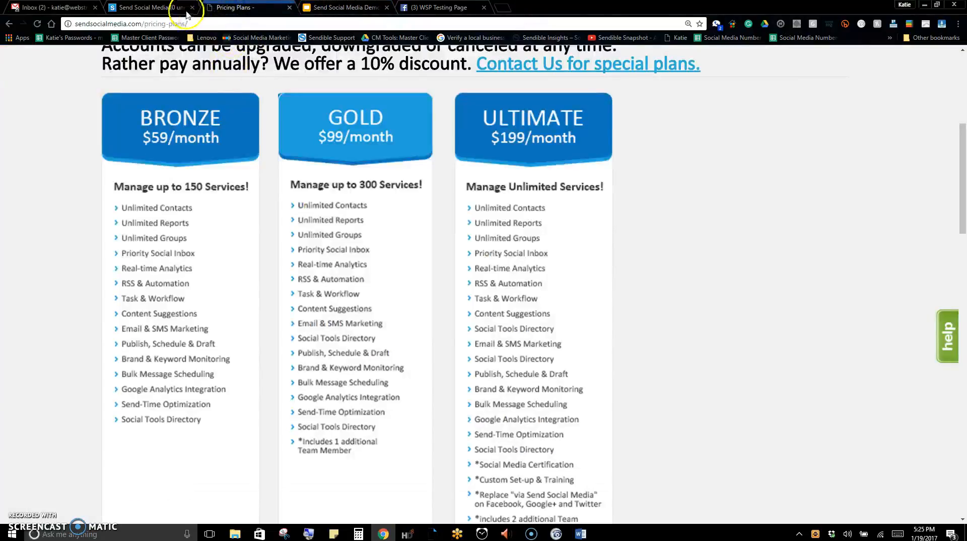
click(151, 7)
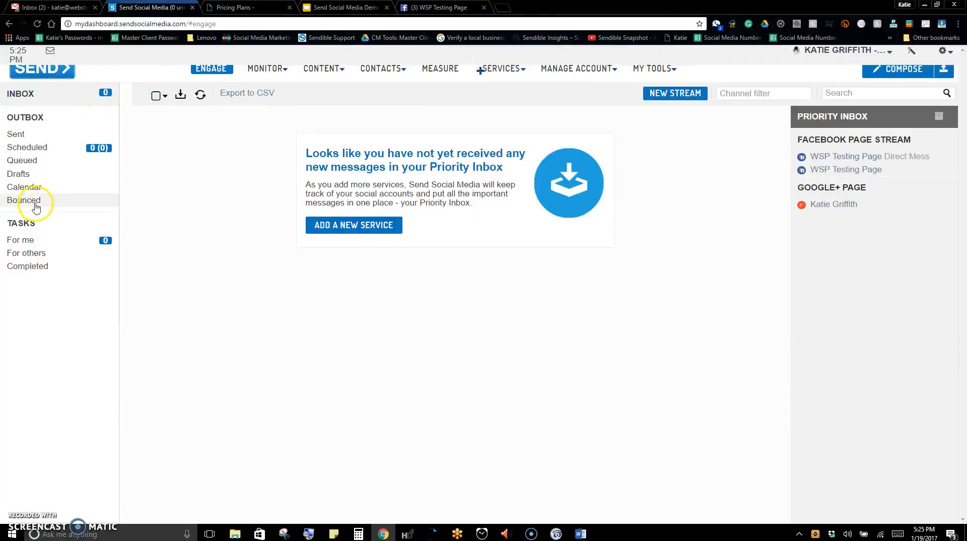
Open the outbox calendar and examine its January 2017 month view and post filters
click(30, 188)
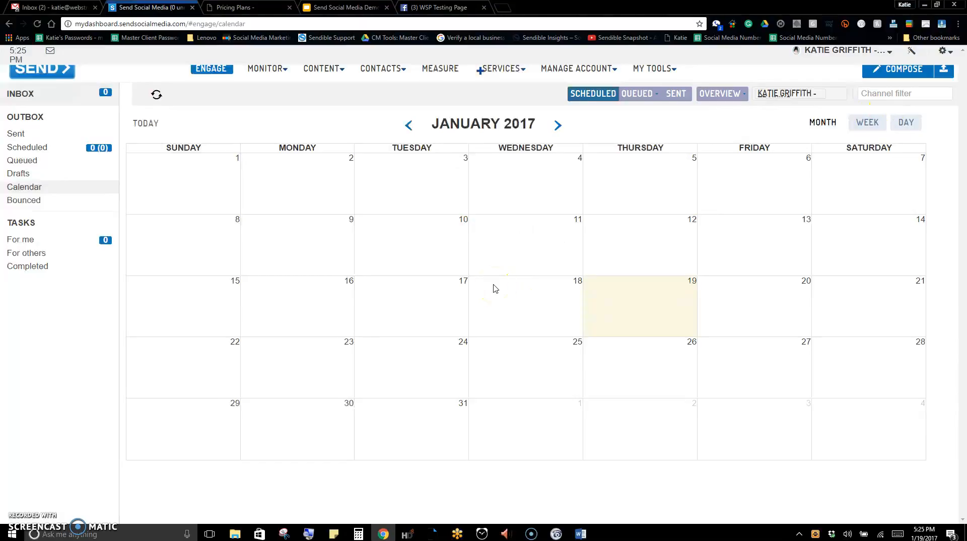
click(638, 94)
click(297, 119)
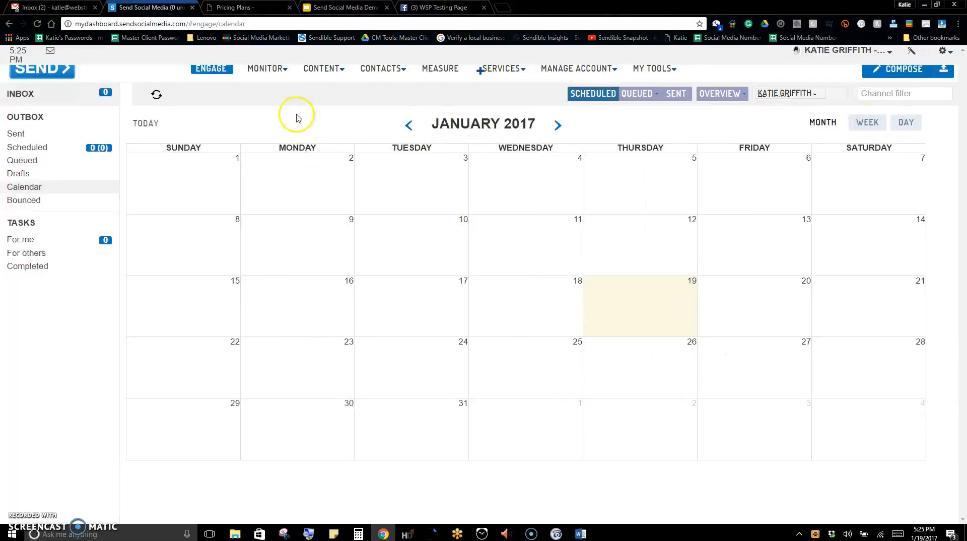
Start a new message with the Google+ page selected and pinned as its service
click(896, 73)
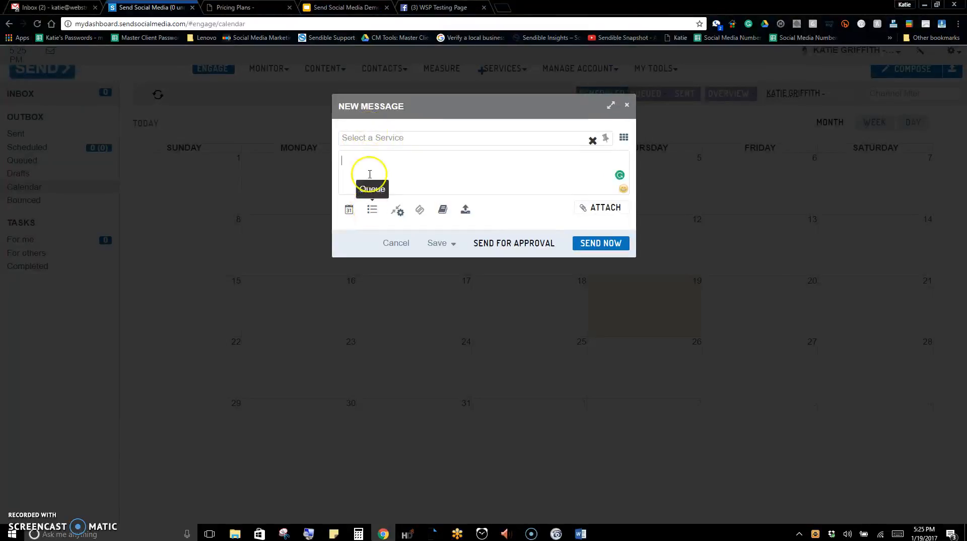
click(359, 139)
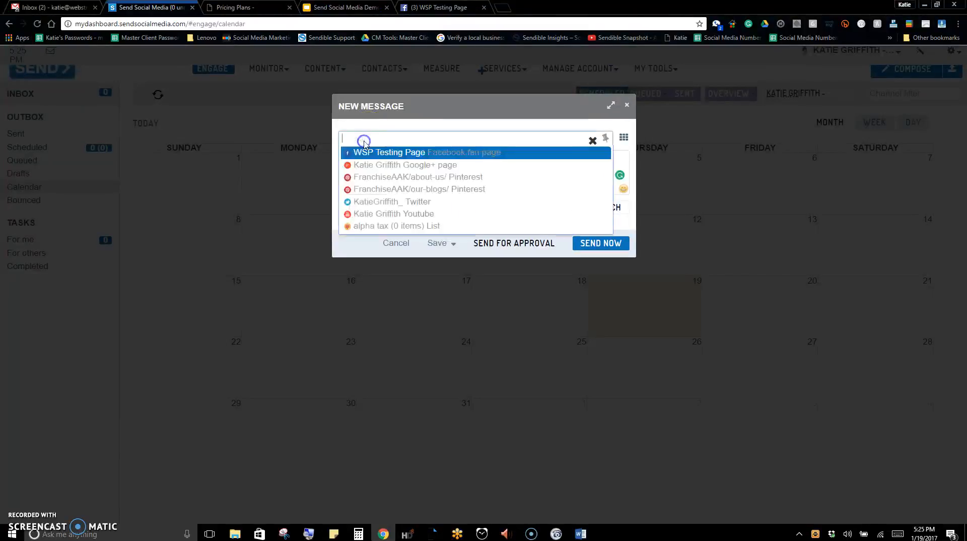
click(402, 165)
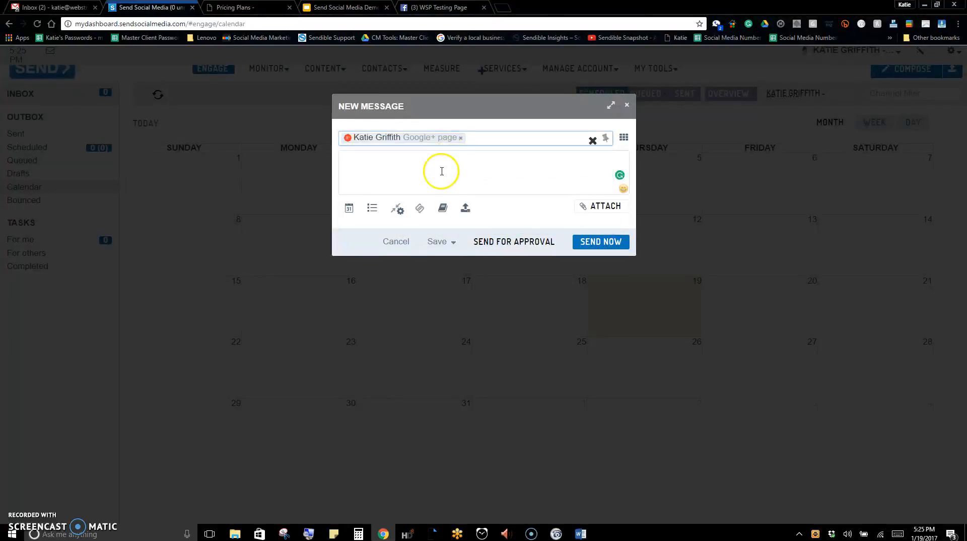
click(605, 141)
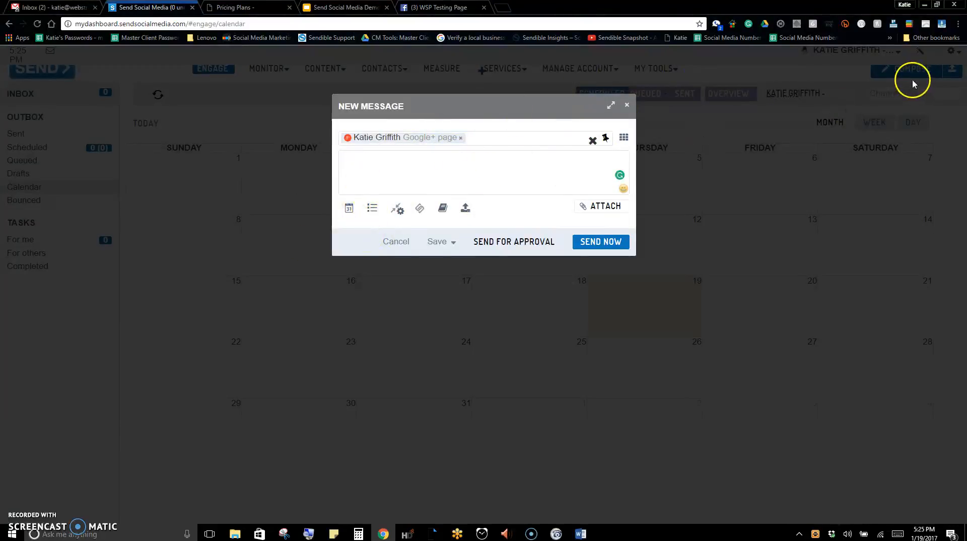
click(378, 171)
text(This is a test http://www.sendsocialmedia.com)
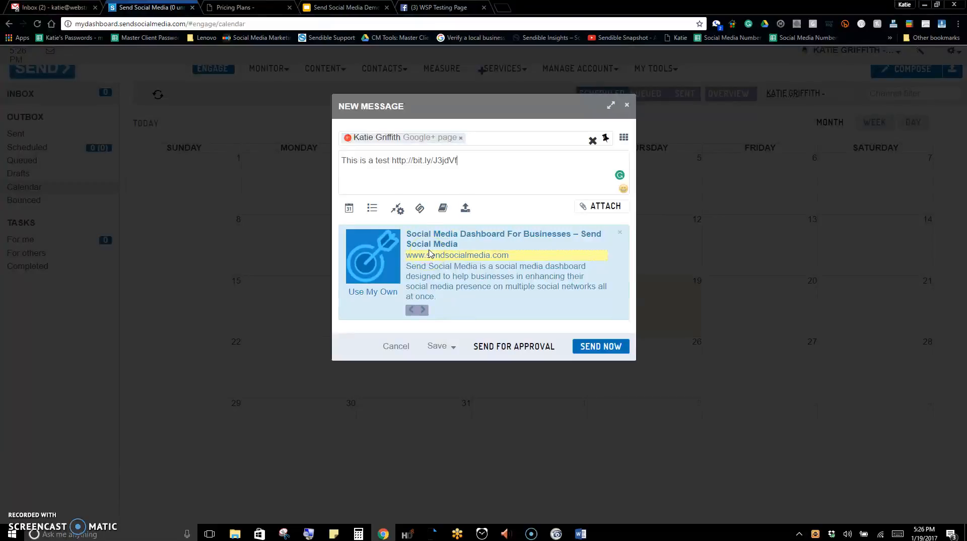
click(443, 211)
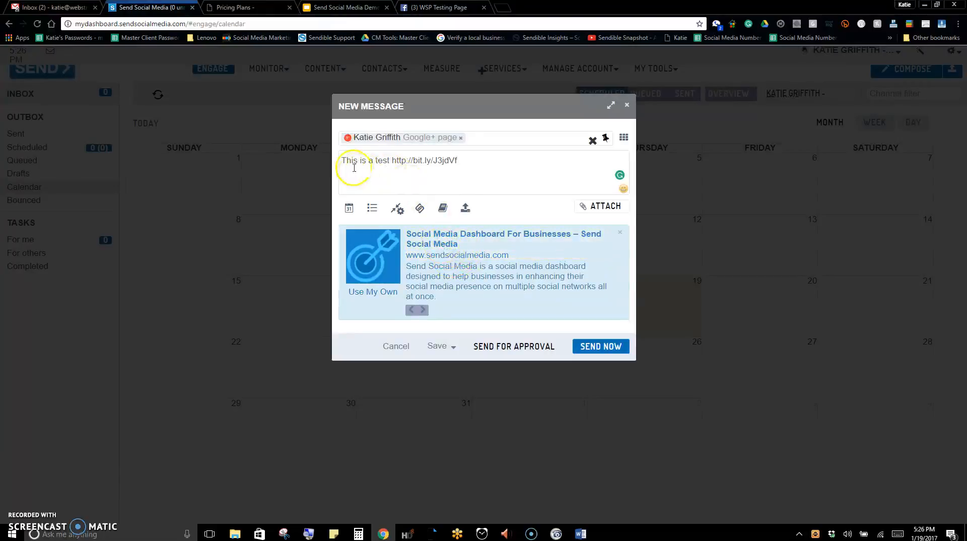
Cycle through the link preview's suggested thumbnails to the megaphone image
drag(343, 160, 459, 160)
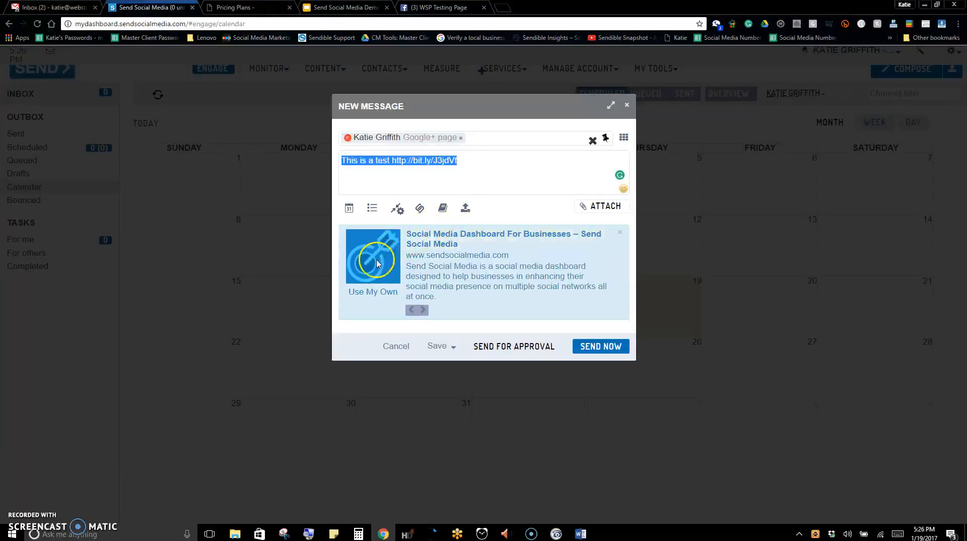
click(423, 310)
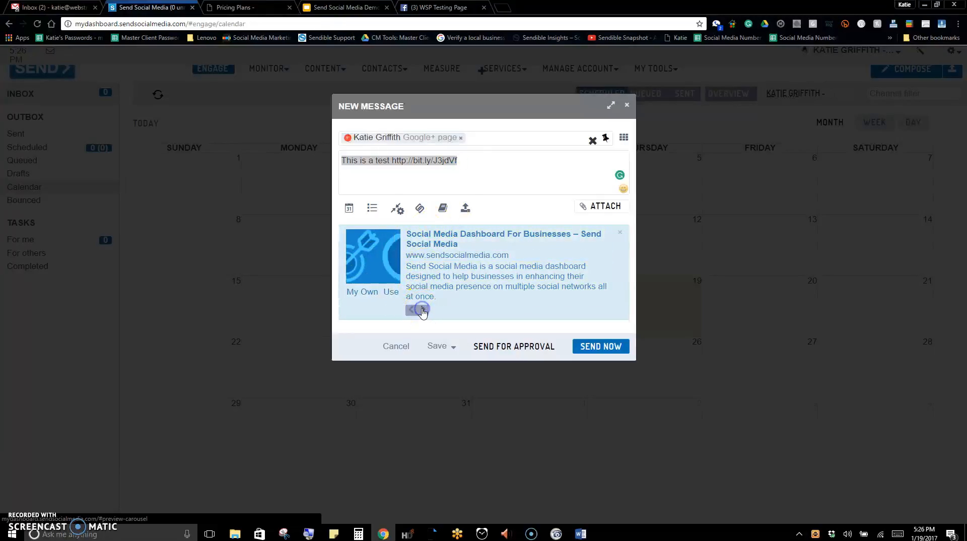
click(423, 310)
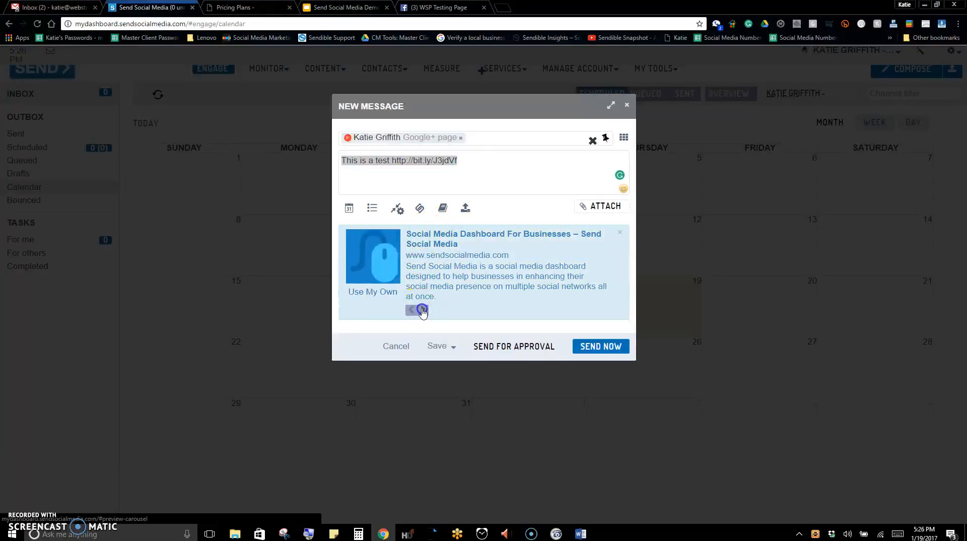
click(423, 311)
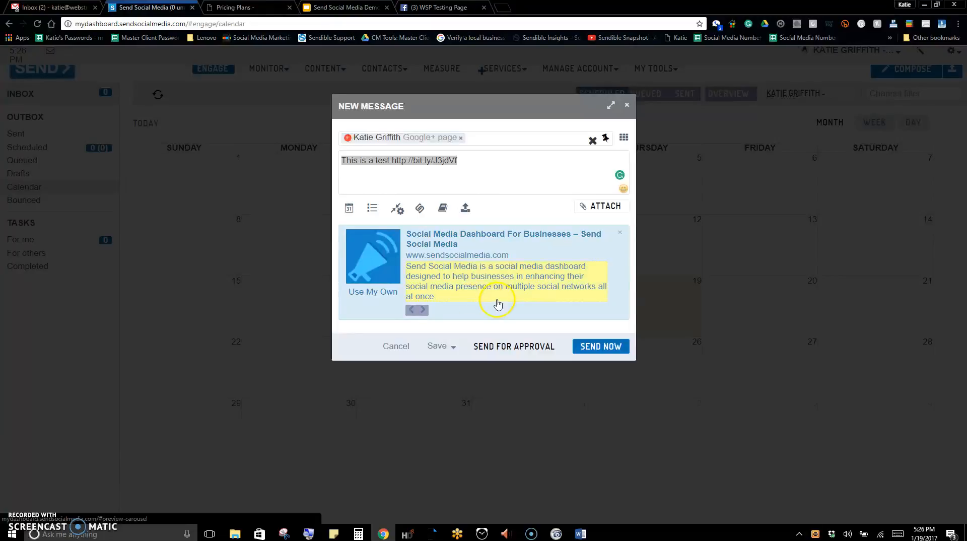
click(381, 297)
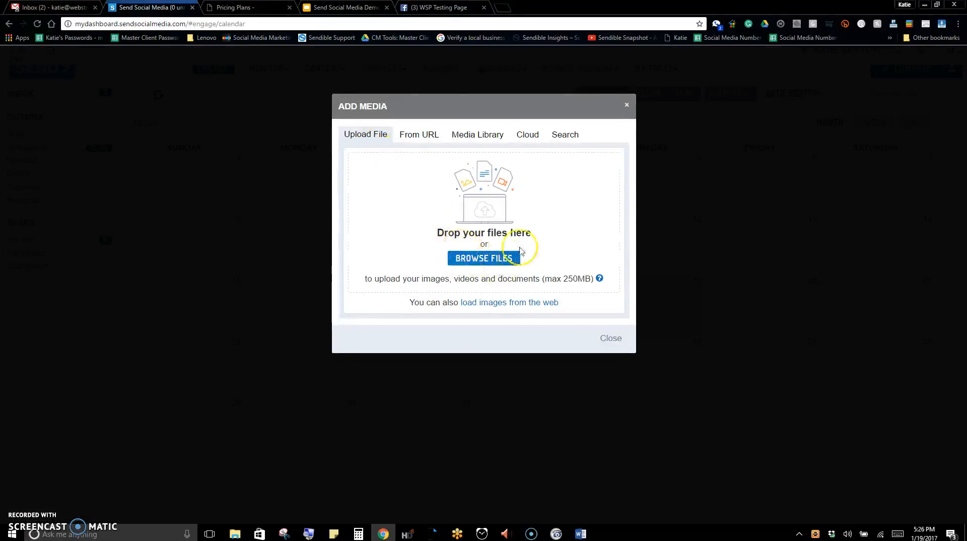
click(429, 136)
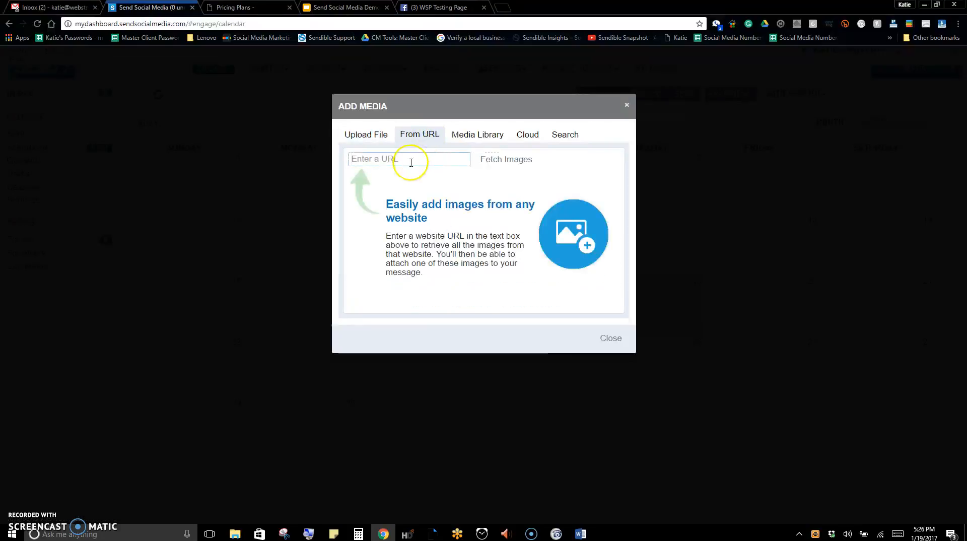
click(411, 162)
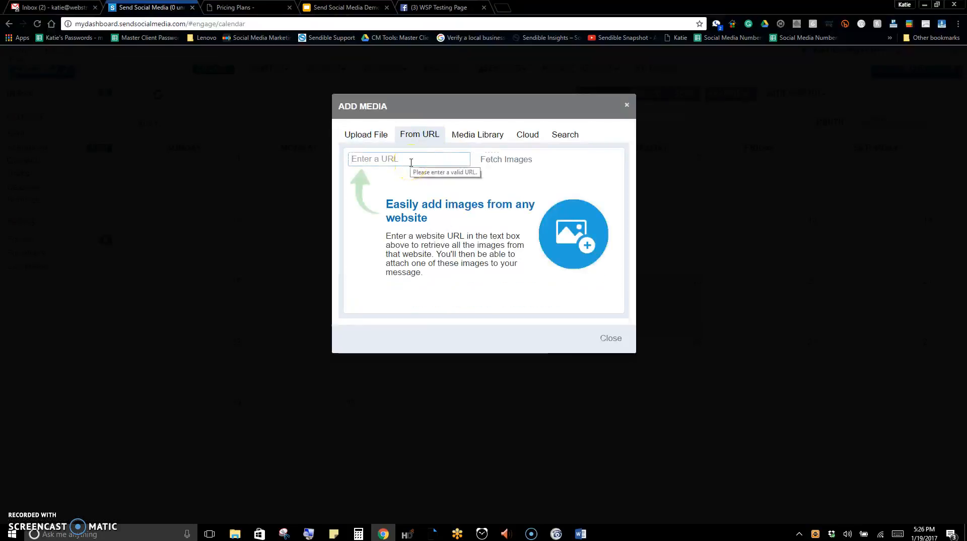
text(ht)
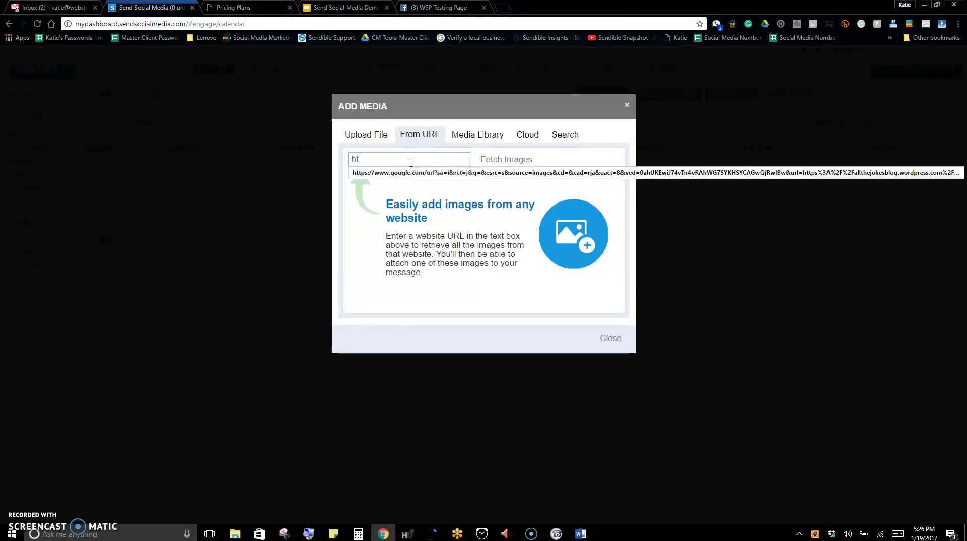
text(tp://)
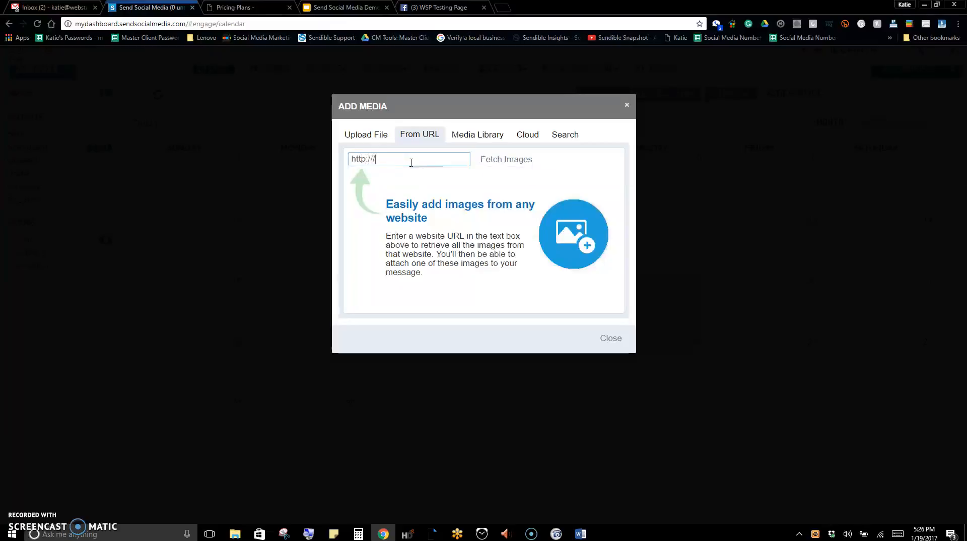
text(www.webstrategy)
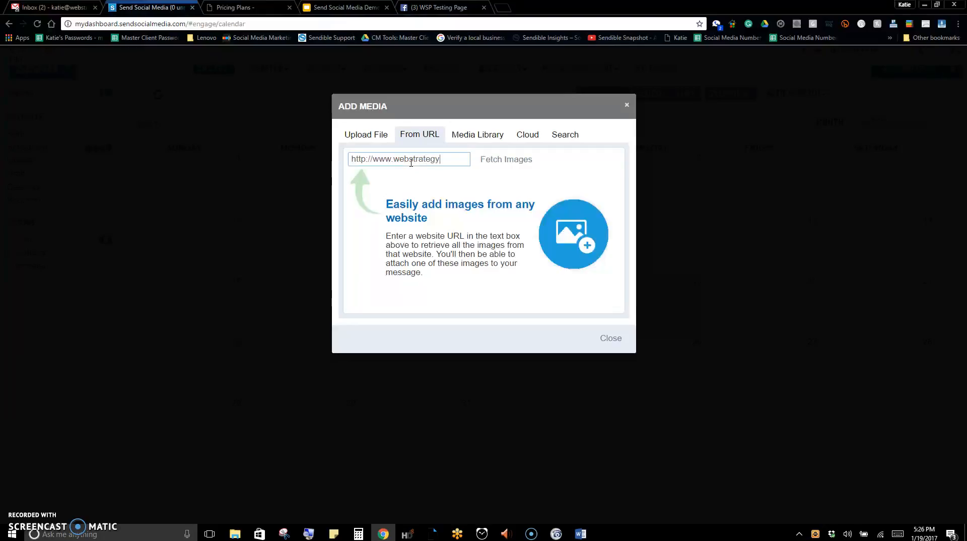
text(plus.com)
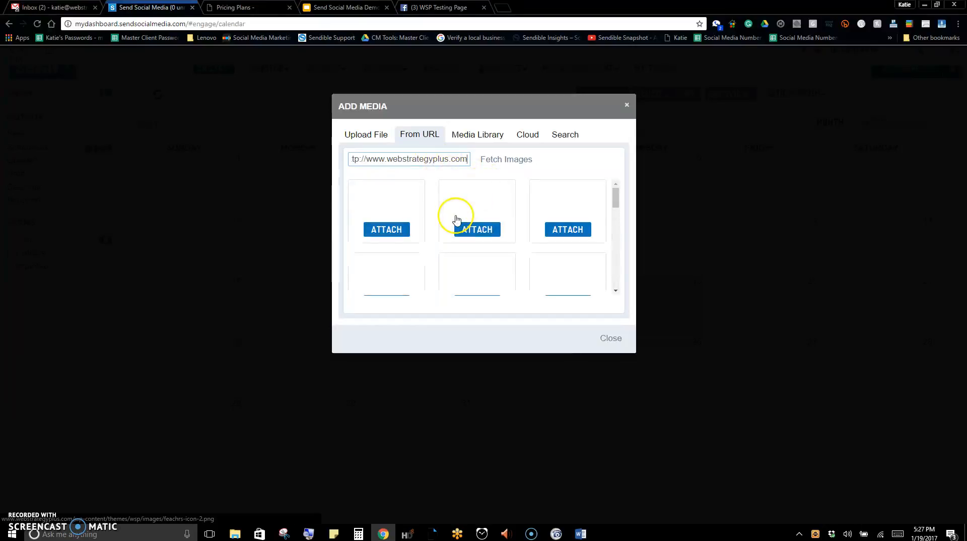
scroll(419, 237, down, 2)
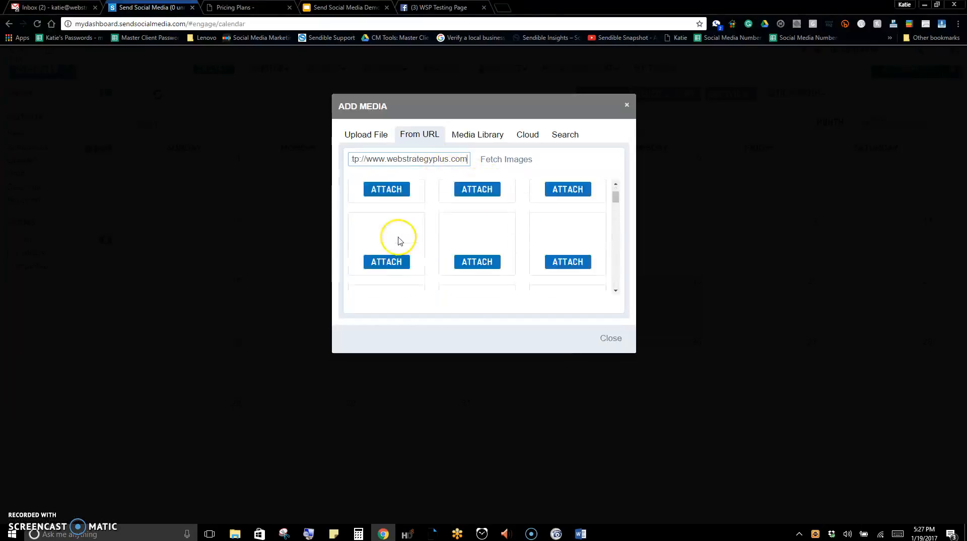
scroll(512, 262, down, 2)
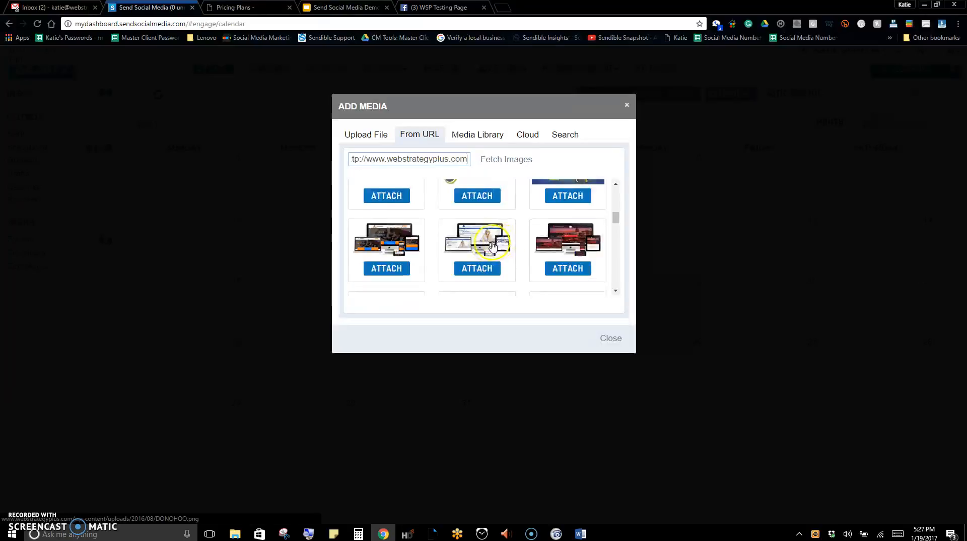
click(565, 268)
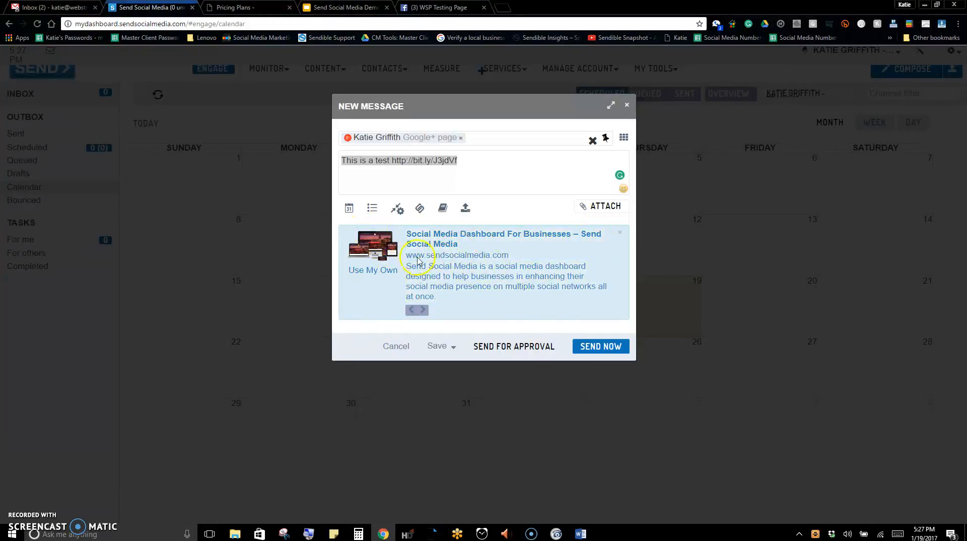
click(621, 234)
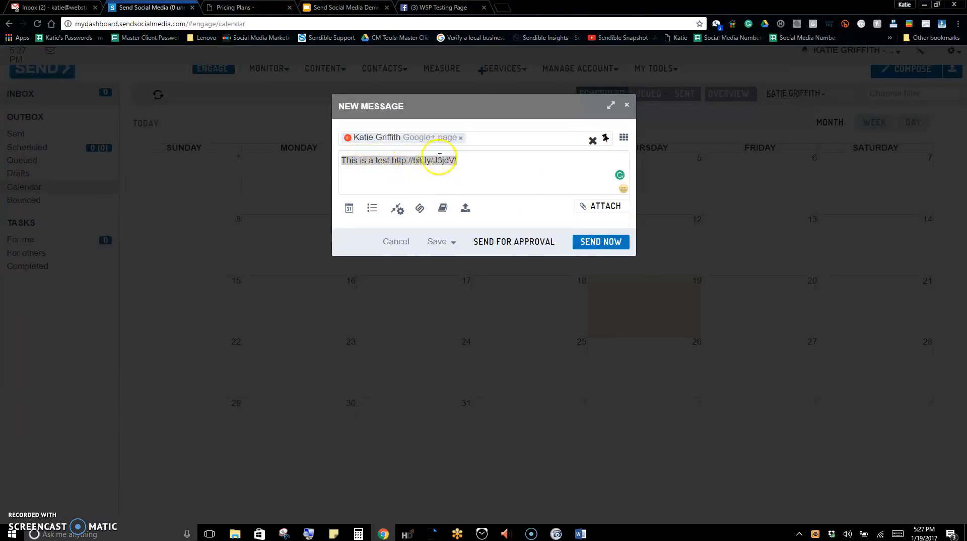
click(601, 205)
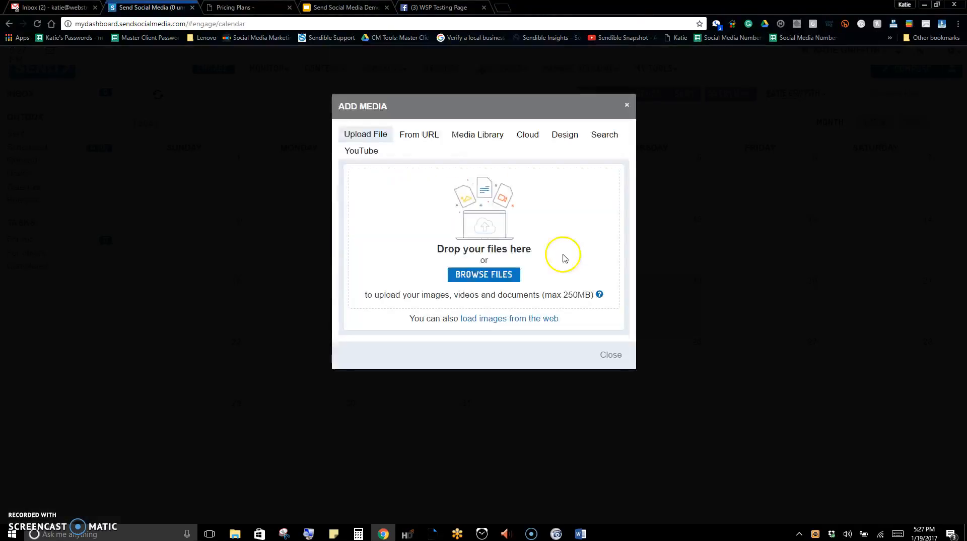
click(425, 138)
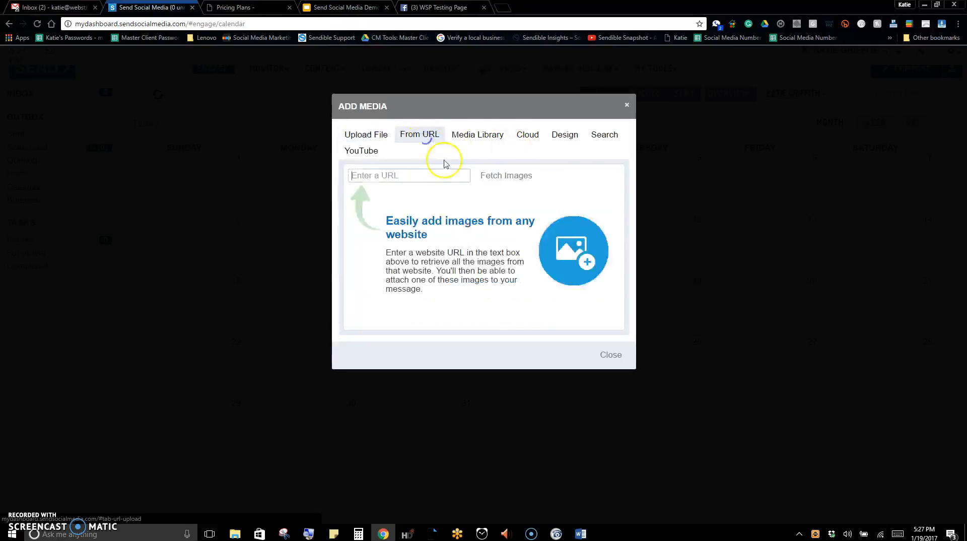
text(http)
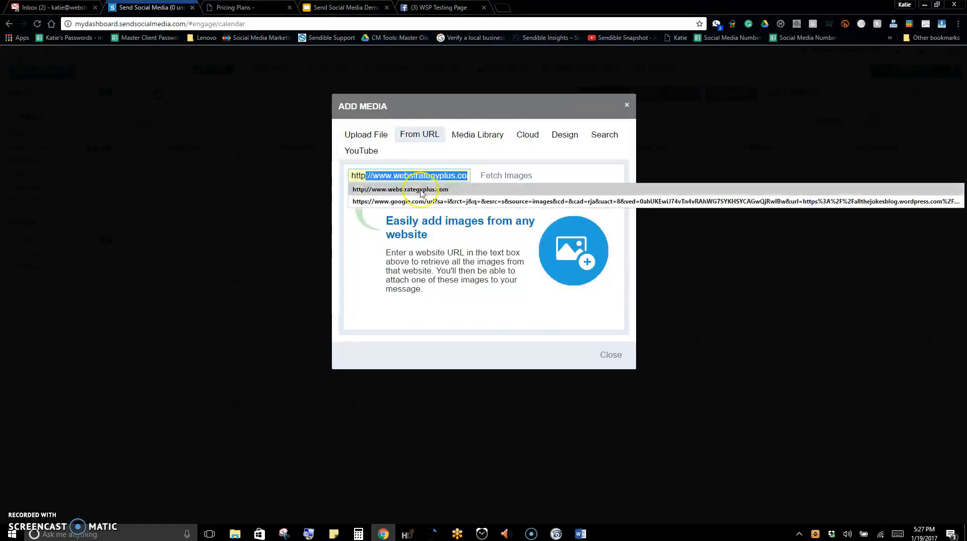
click(422, 190)
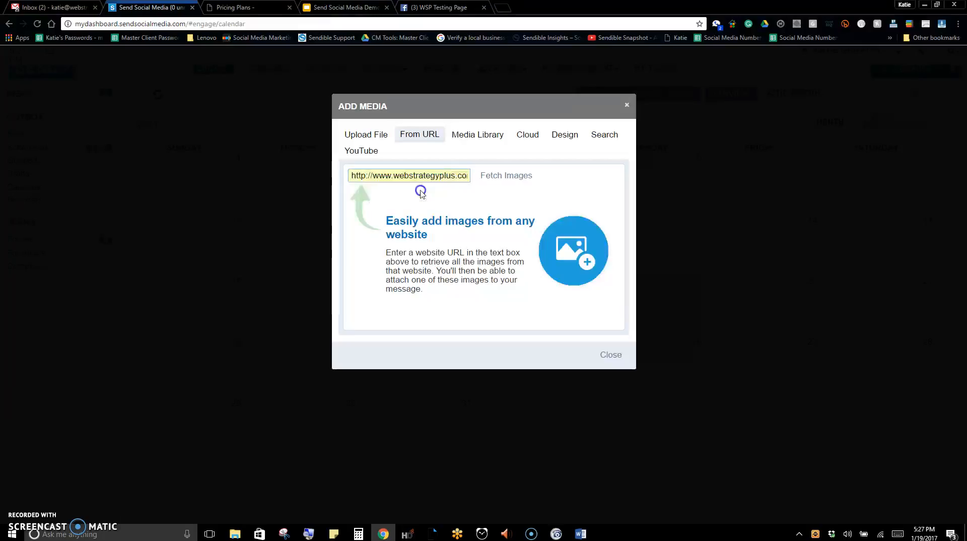
click(506, 175)
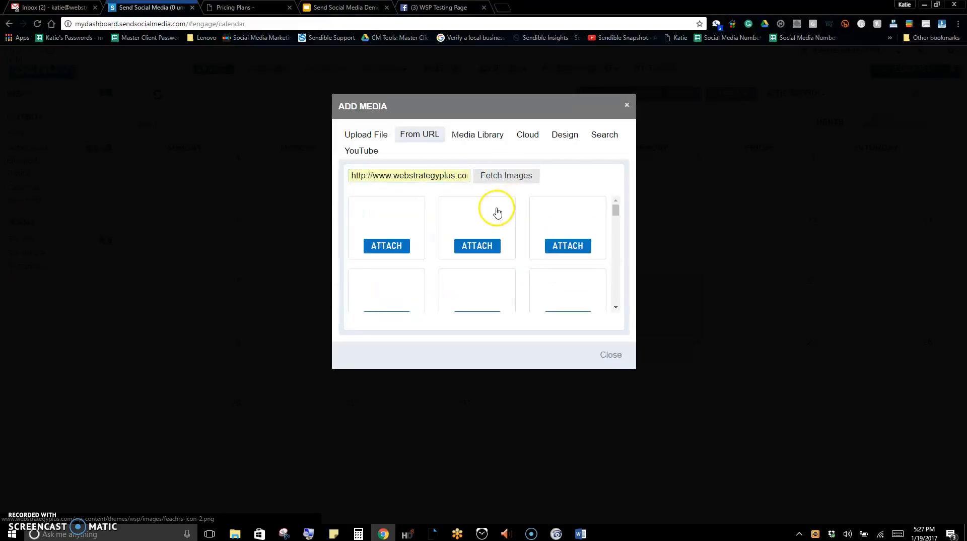
scroll(513, 230, down, 1)
scroll(513, 230, down, 1)
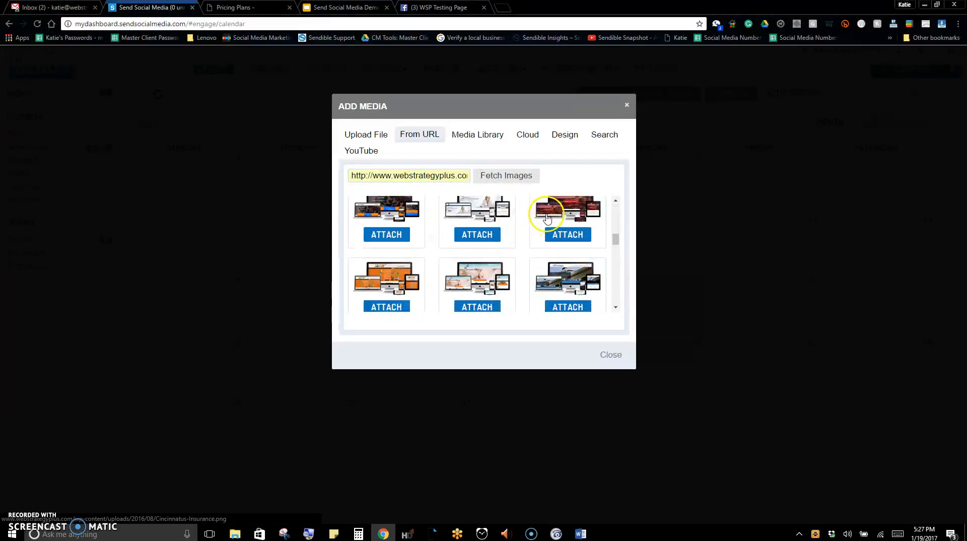
click(568, 216)
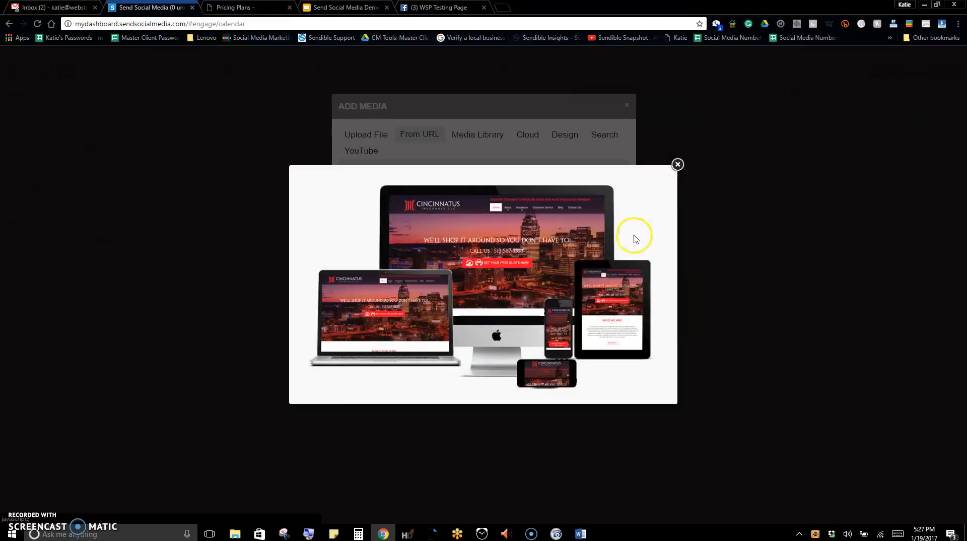
click(677, 163)
click(569, 235)
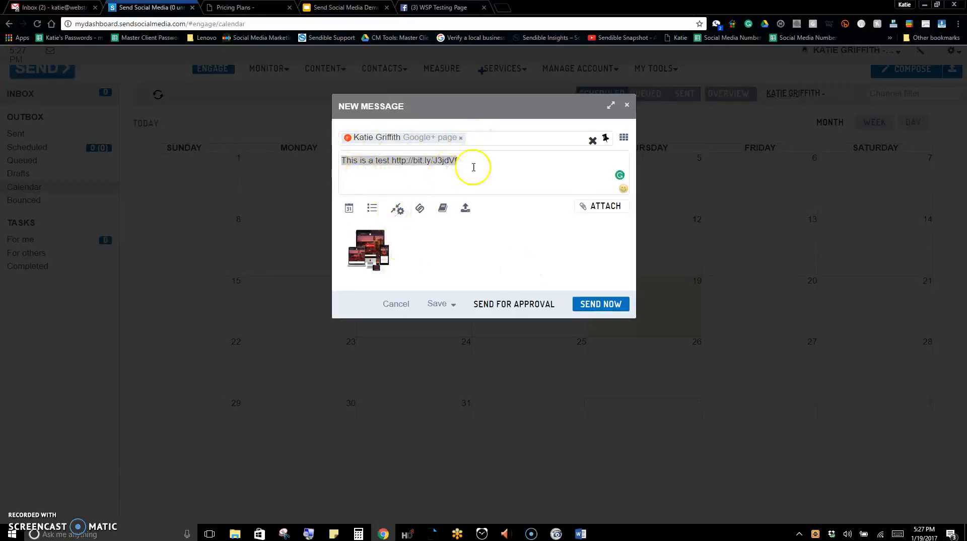
Add the Twitter account as a second service for the message
click(519, 137)
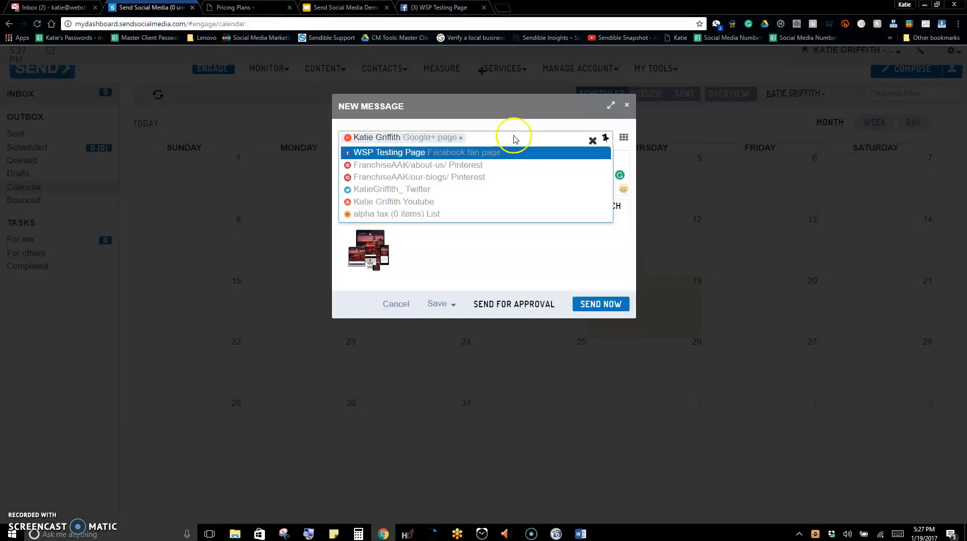
click(489, 189)
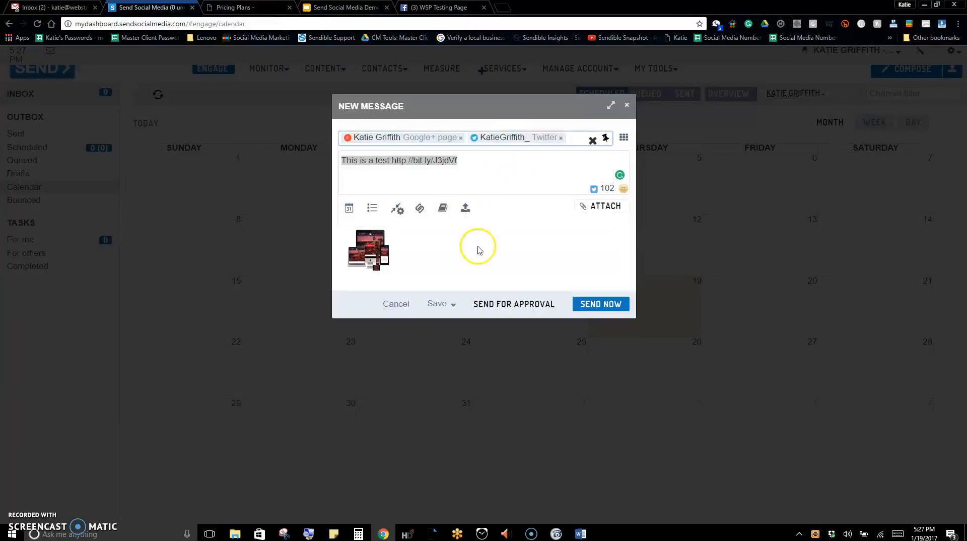